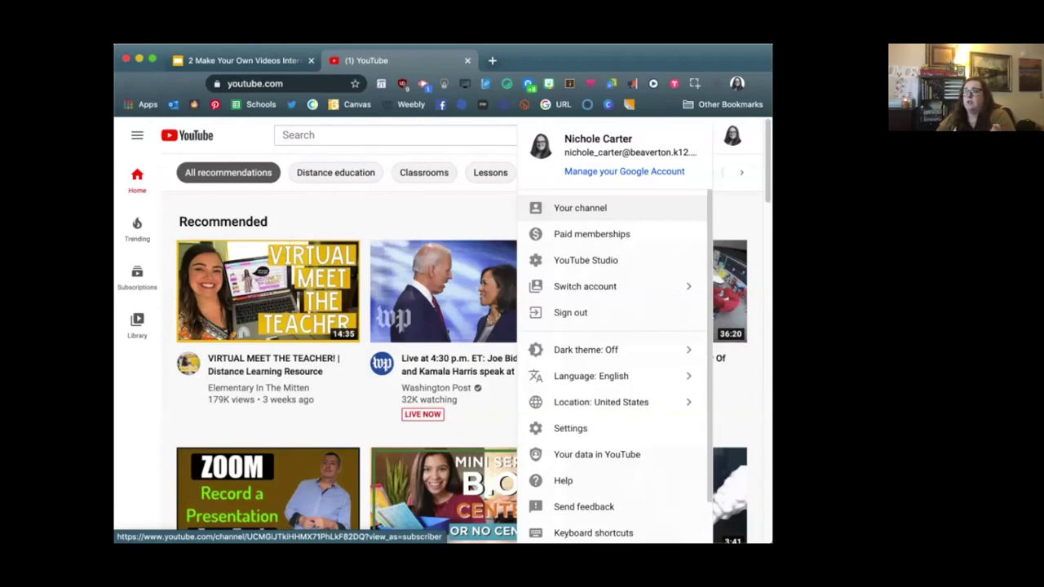
# - Open your own channel page and scroll through its uploaded videos
pyautogui.click(579, 208)
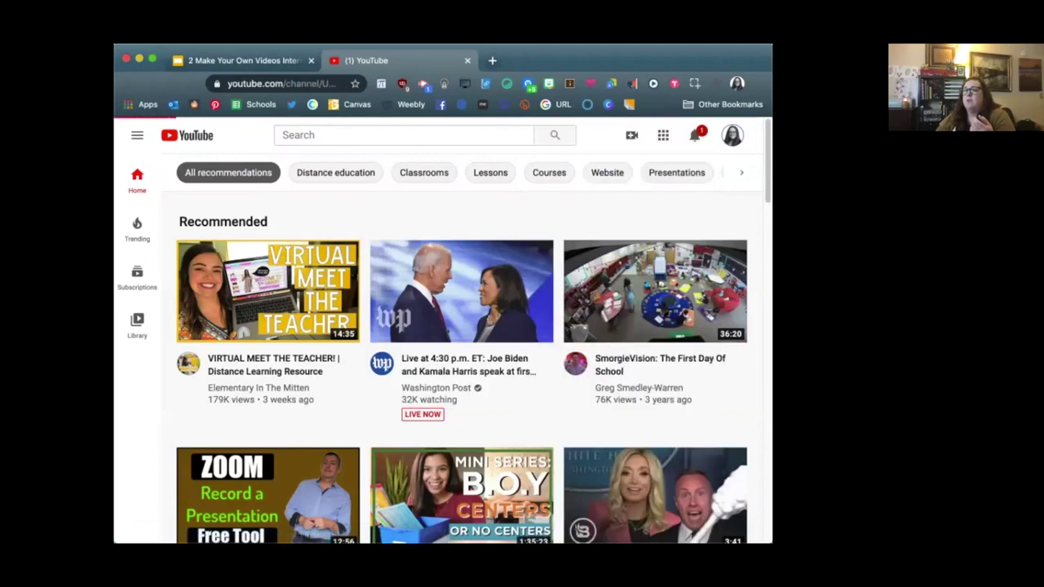
pyautogui.scroll(-4, 522, 350)
pyautogui.scroll(3, 521, 351)
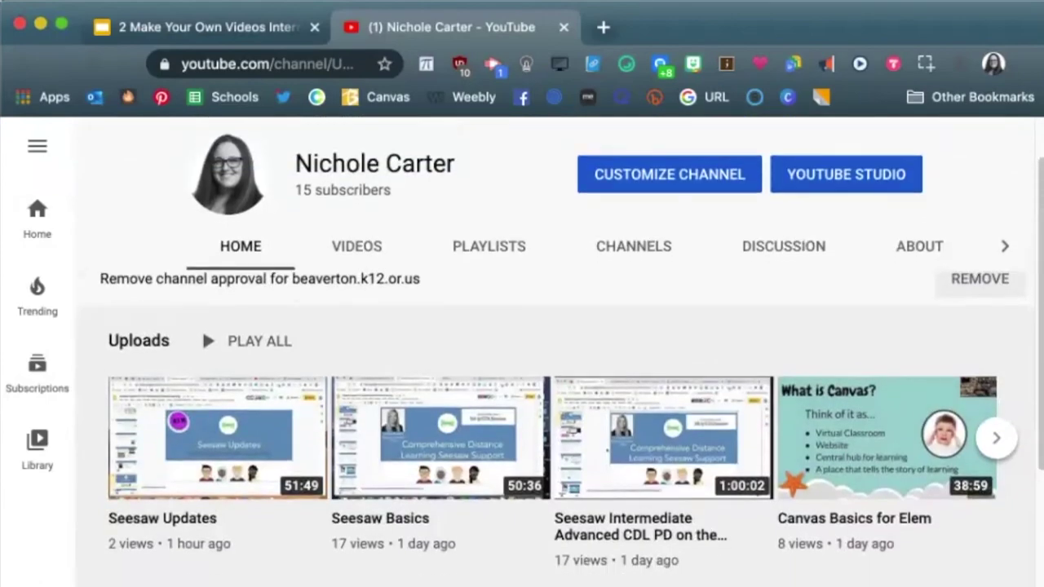
pyautogui.scroll(-5, 522, 351)
pyautogui.scroll(6, 522, 350)
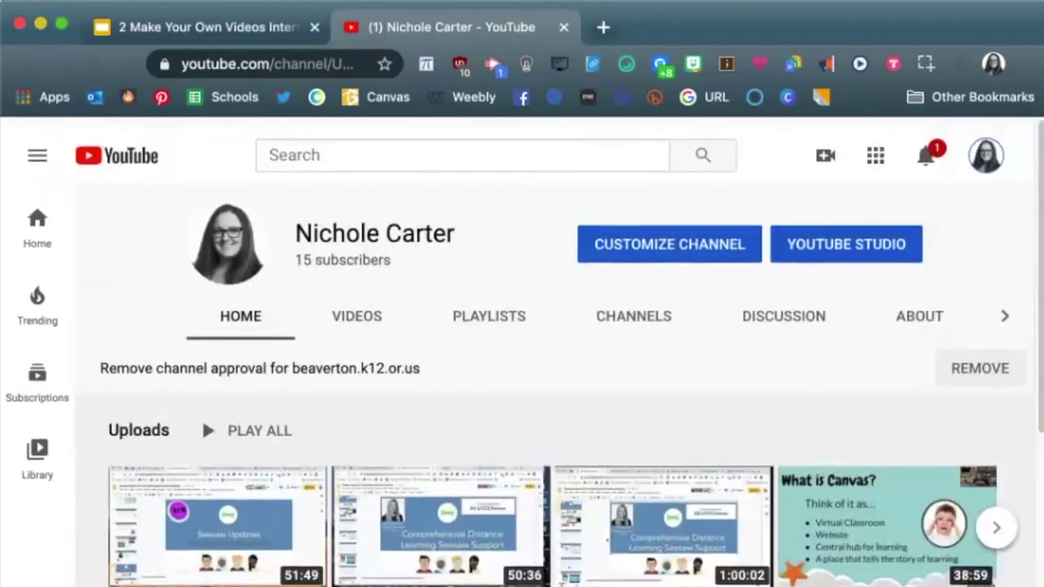
pyautogui.scroll(-1, 522, 351)
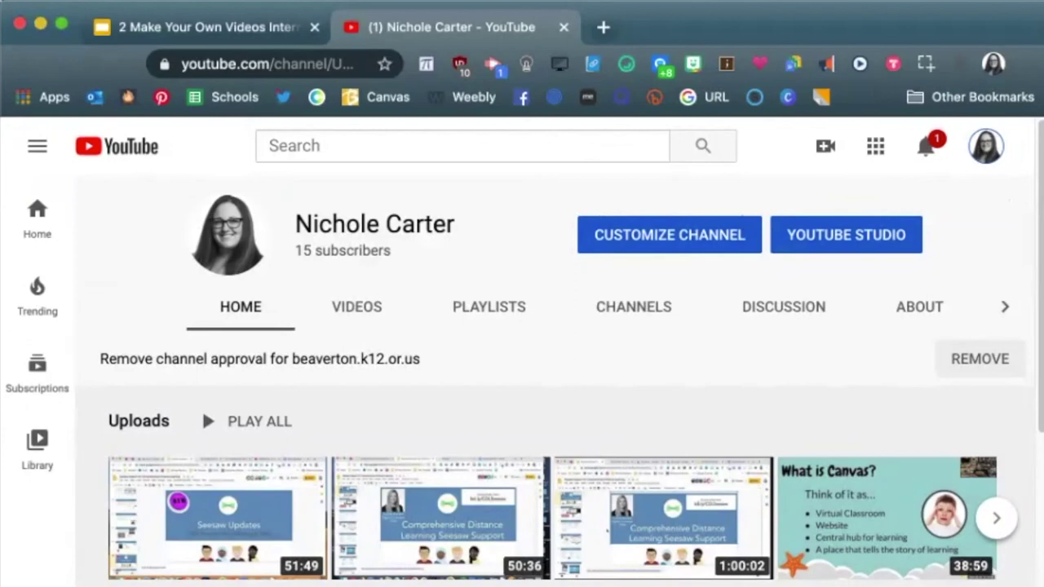
# - Look at the Create options, dismiss them, and bring up the account menu
pyautogui.click(825, 146)
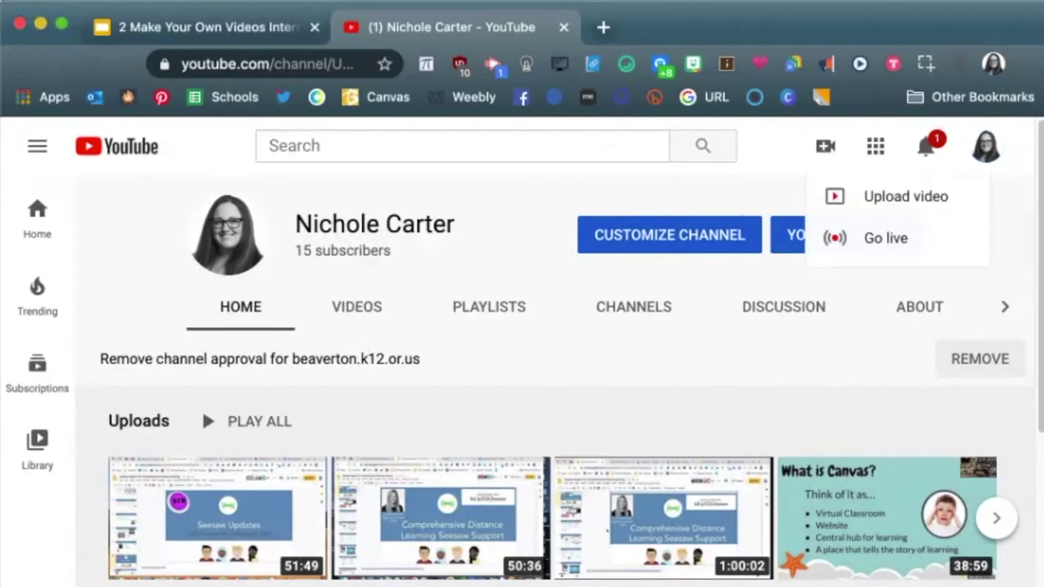
pyautogui.press('Escape')
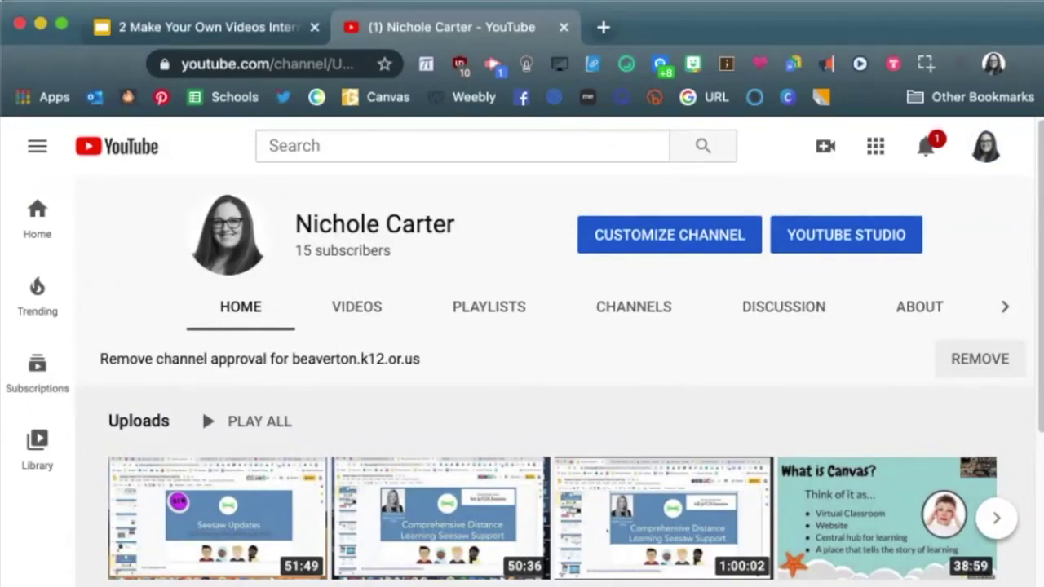
pyautogui.click(985, 146)
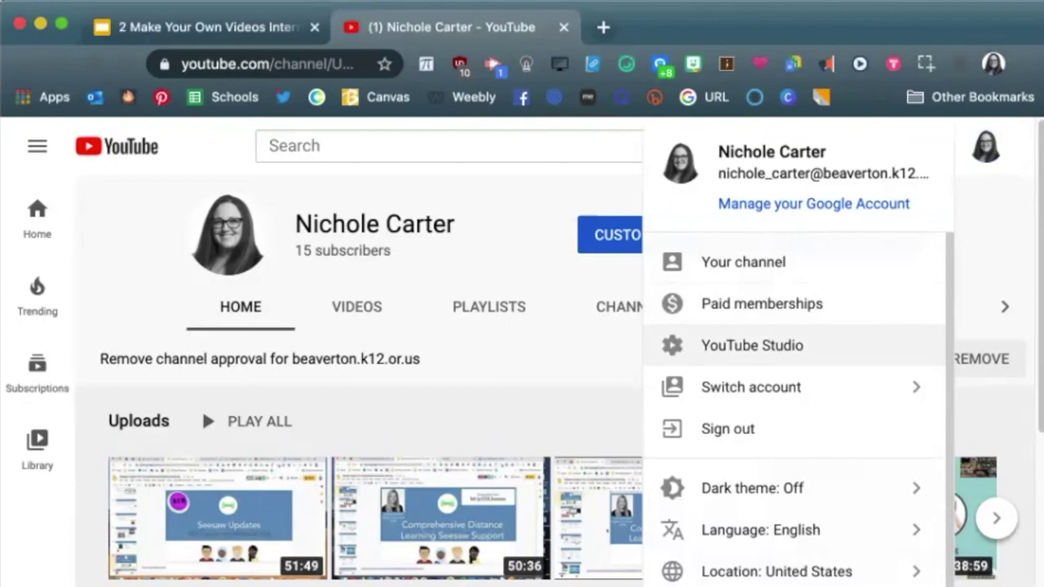
# - Open YouTube Studio from the account menu and maximize the browser window
pyautogui.click(751, 345)
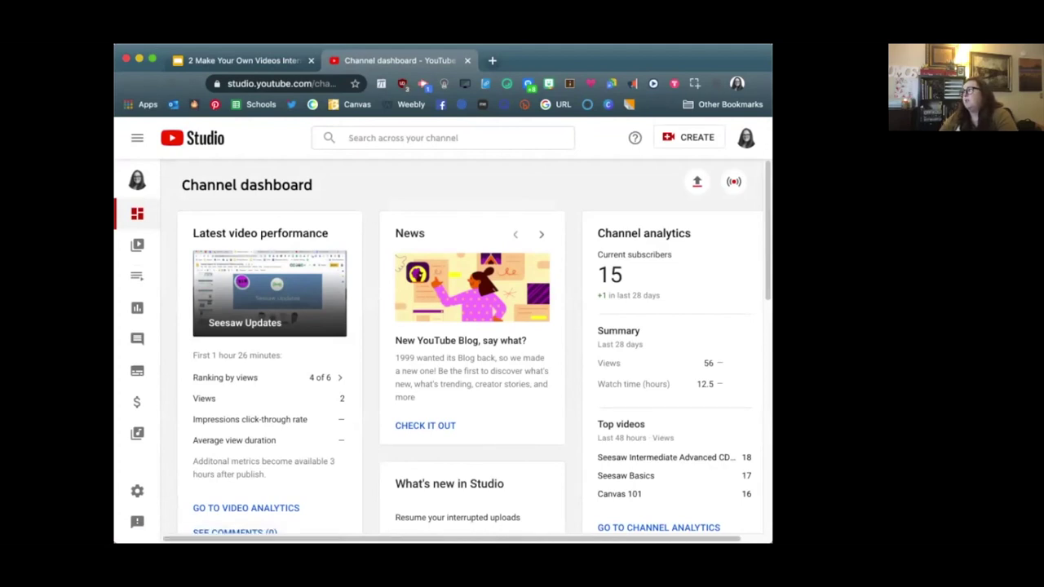
pyautogui.hotkey('ctrl', 'alt', 'Return')
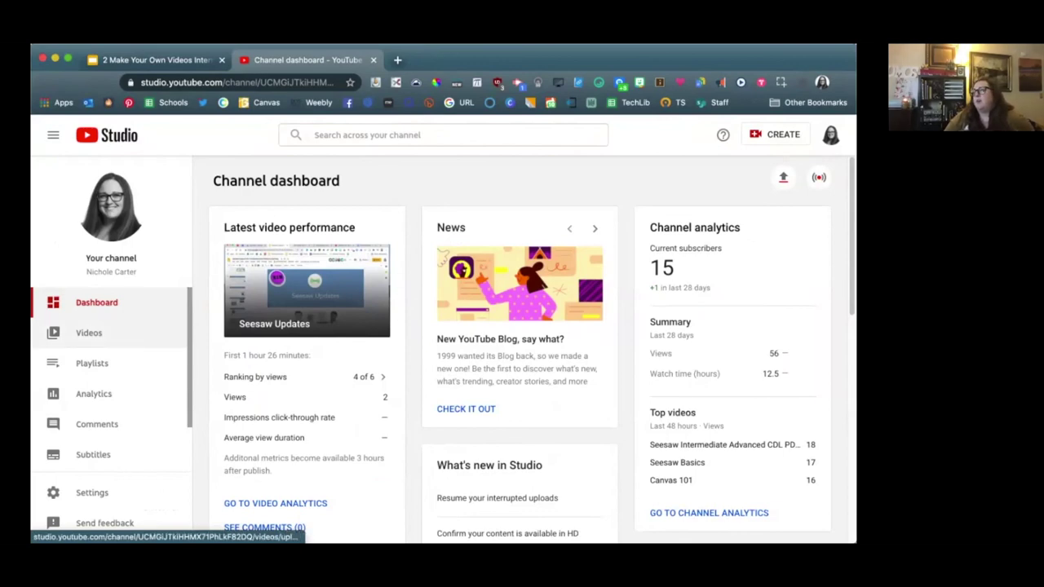
# - Open the Channel videos list from the Studio sidebar and scroll through the uploads
pyautogui.click(89, 333)
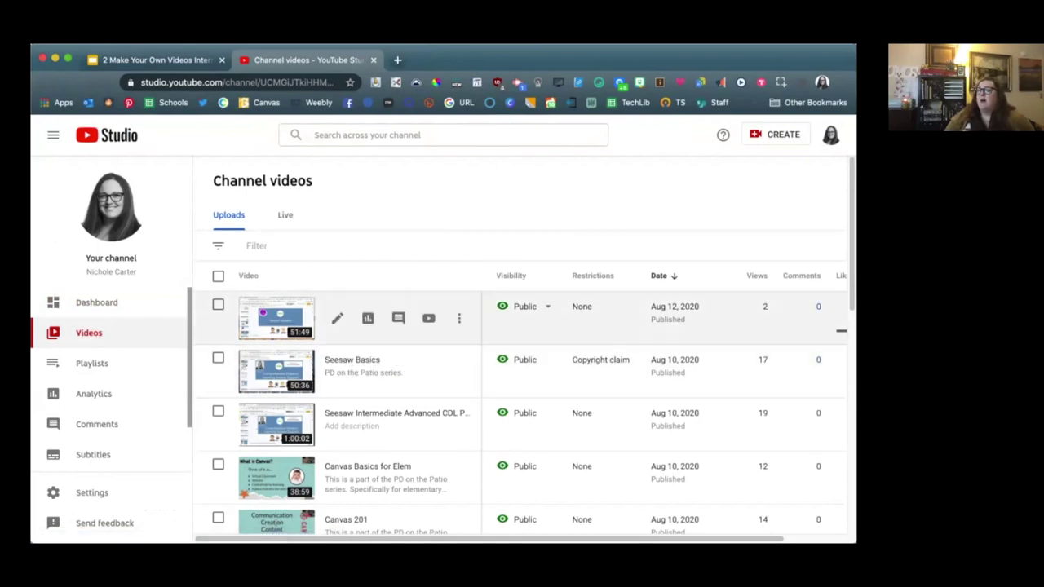
pyautogui.scroll(-4, 428, 326)
pyautogui.scroll(4, 428, 326)
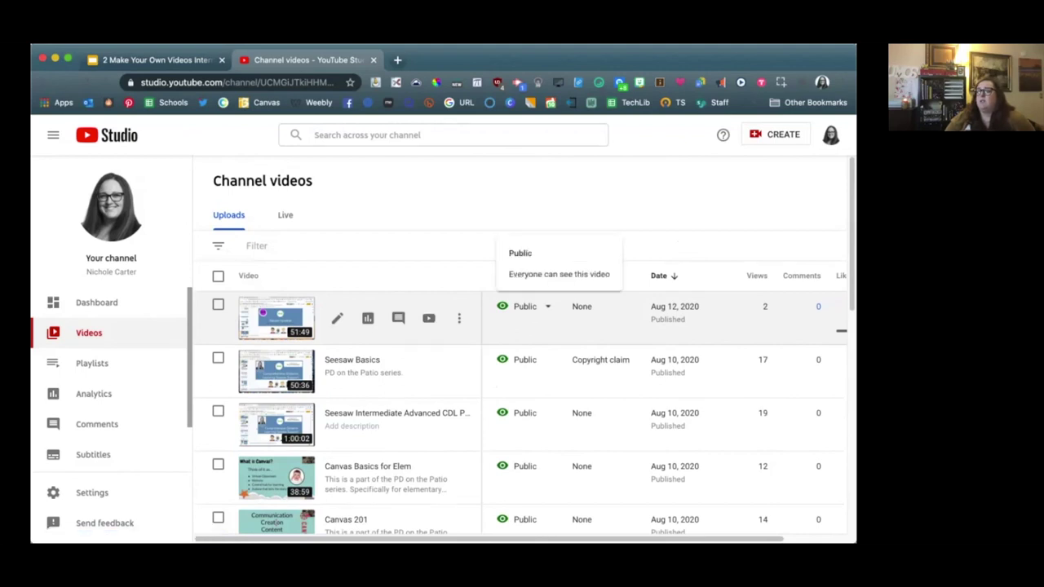
# - Check the Seesaw Updates video's visibility options and close them unchanged
pyautogui.click(547, 306)
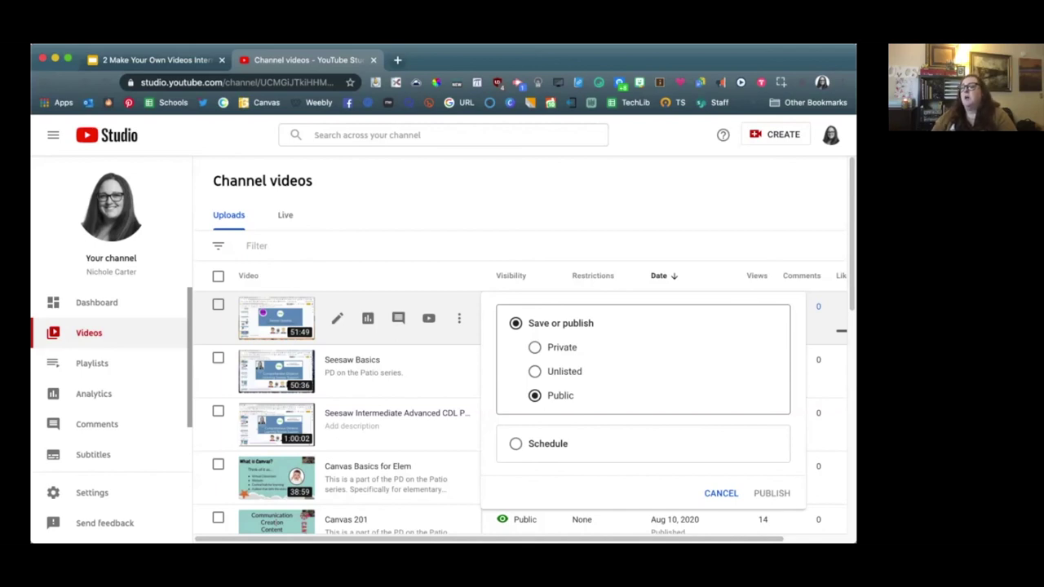
pyautogui.press('Escape')
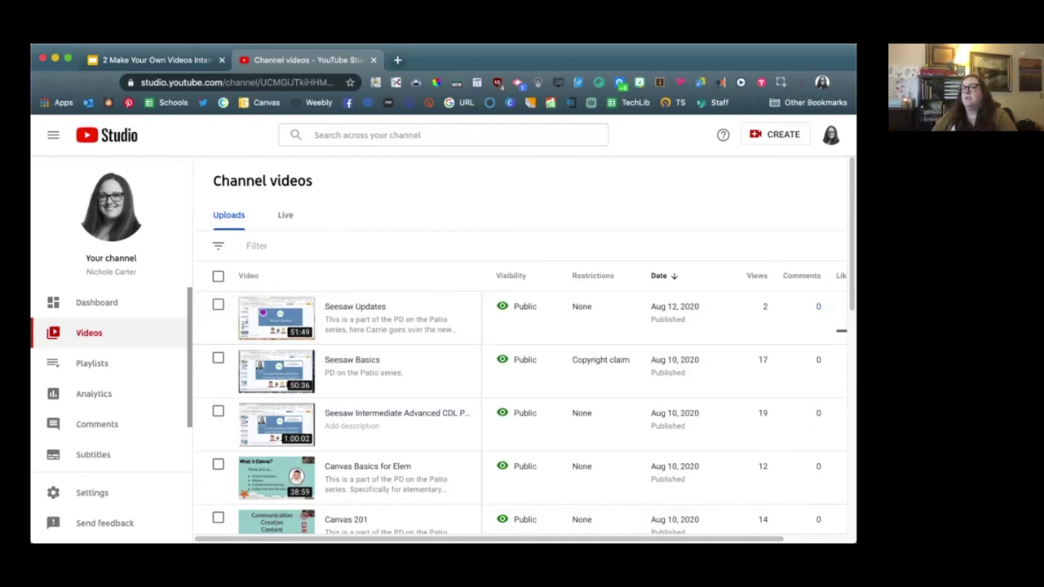
pyautogui.moveTo(368, 319)
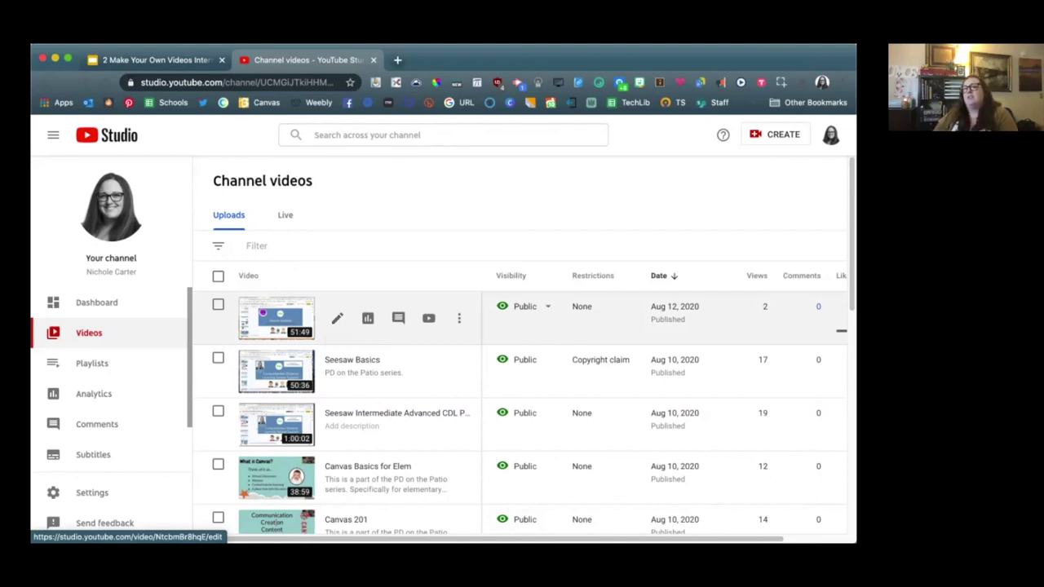
pyautogui.click(217, 304)
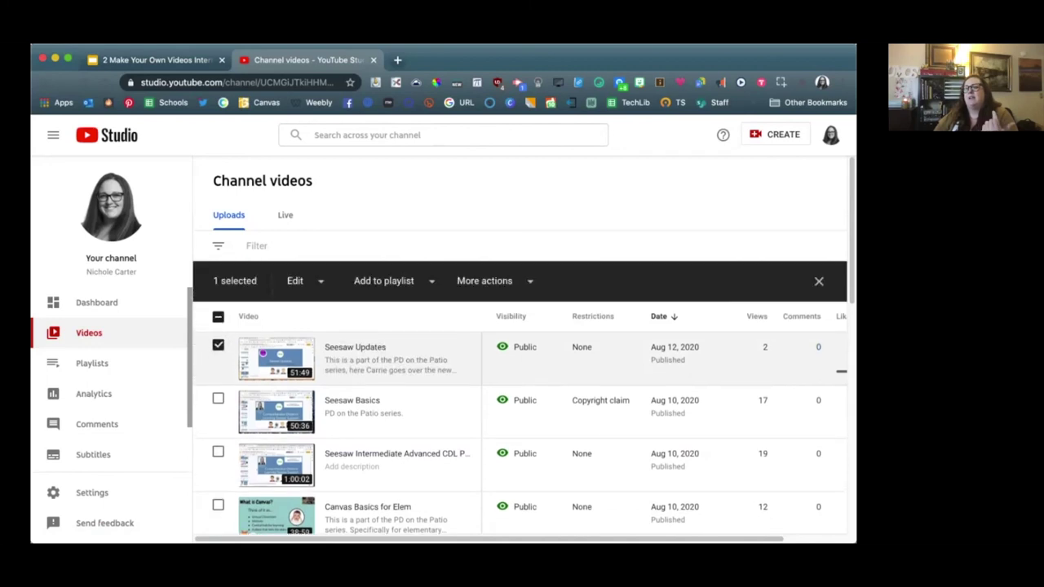
pyautogui.click(300, 280)
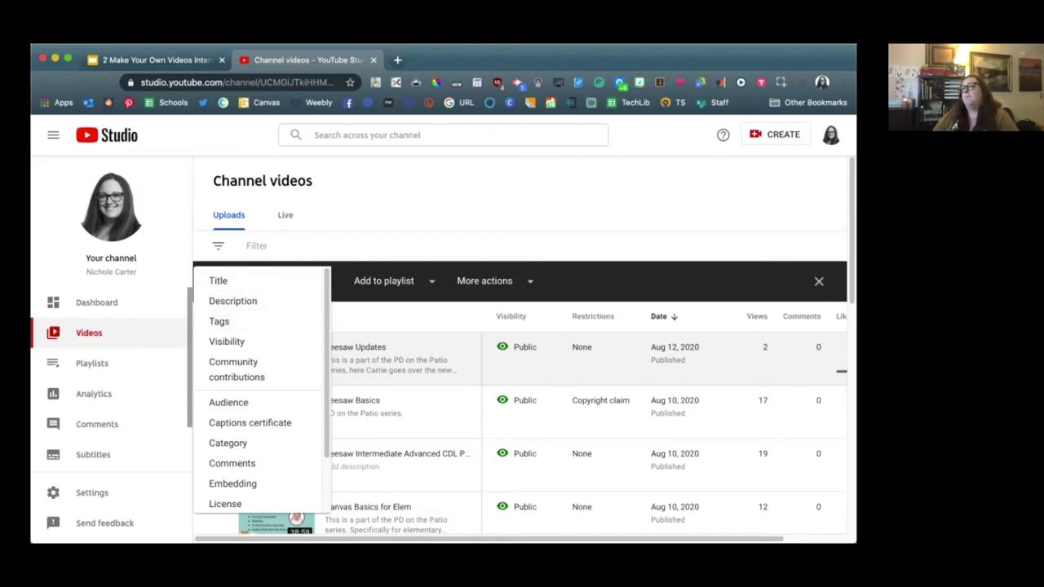
pyautogui.press('Escape')
pyautogui.moveTo(336, 358)
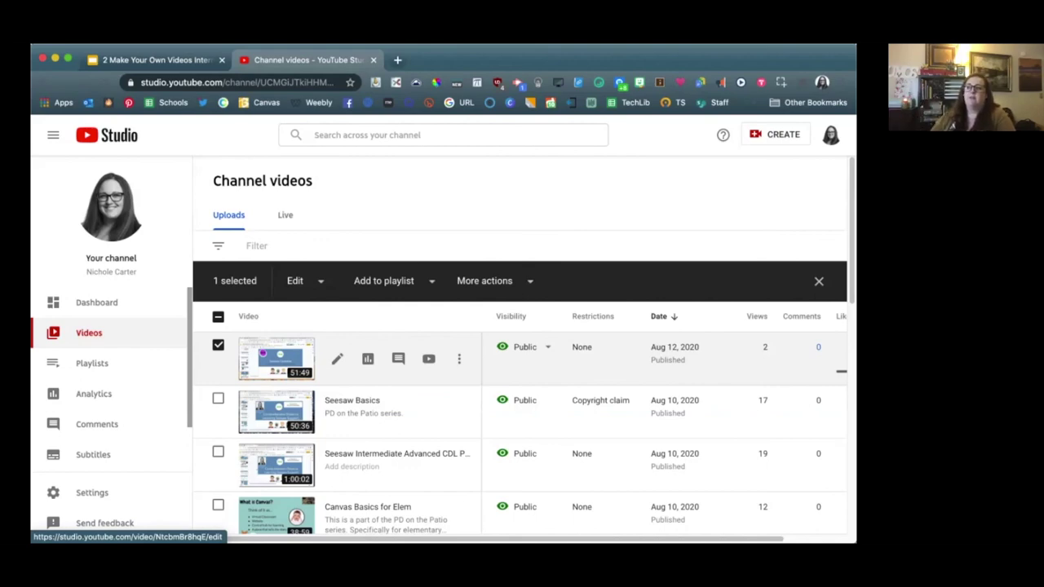
pyautogui.click(218, 345)
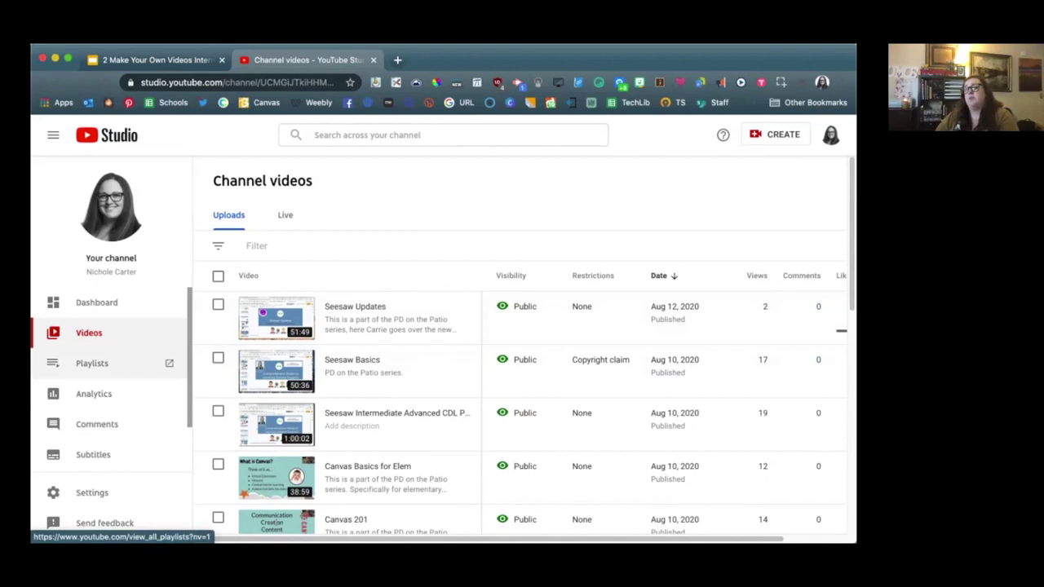
pyautogui.click(91, 362)
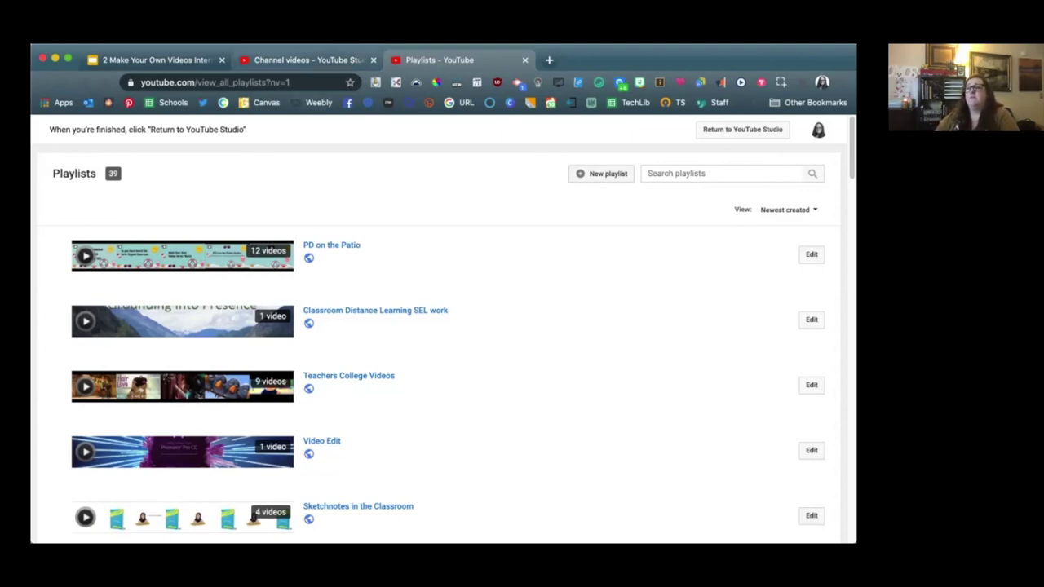
# - Switch back to the Channel videos tab
pyautogui.click(303, 59)
# - Upload Screen Recording.mov as a new video and scroll its Details form while it uploads
pyautogui.click(774, 134)
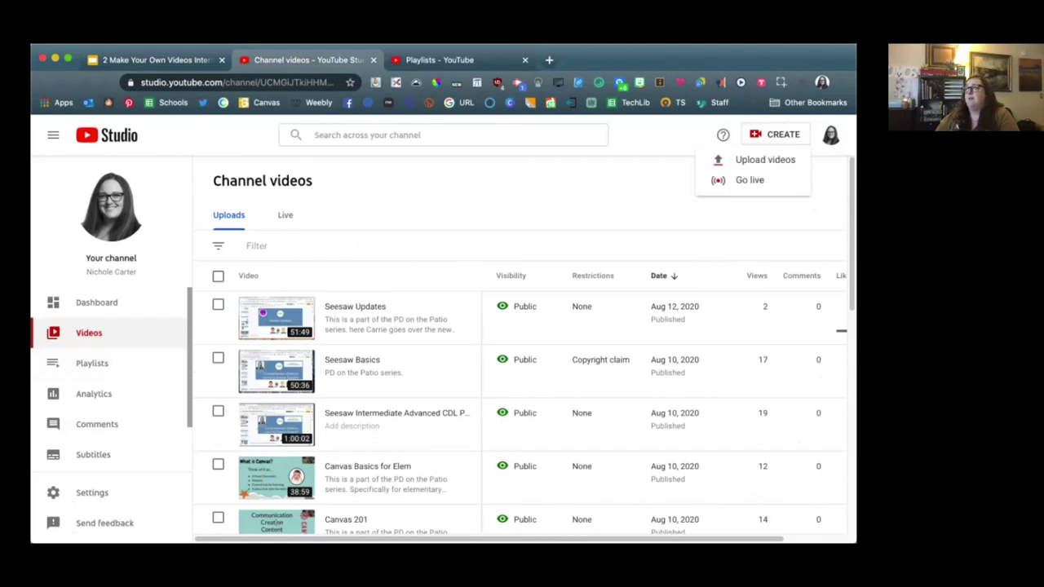
pyautogui.click(754, 159)
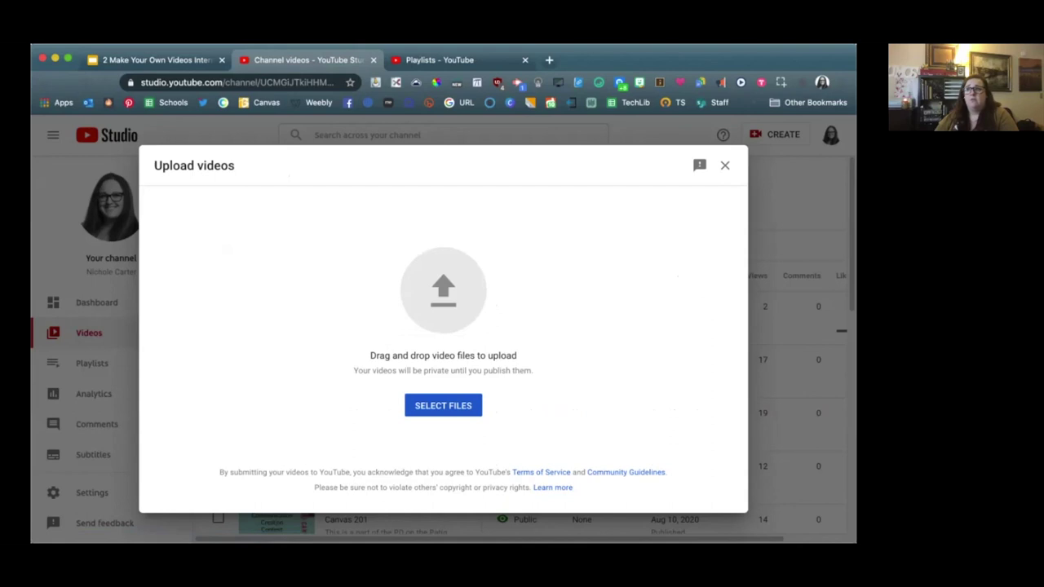
pyautogui.press('super+Tab')
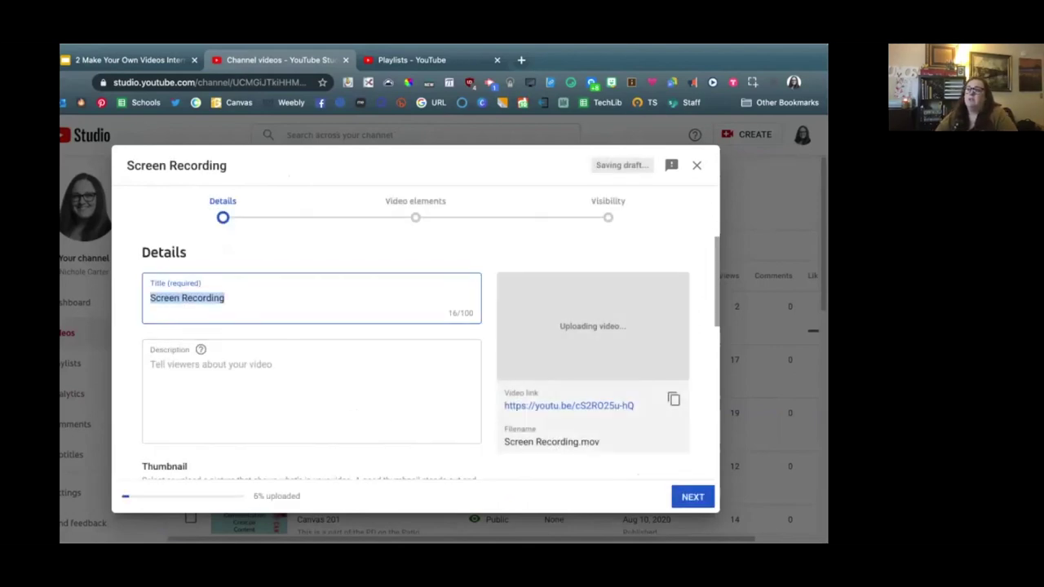
pyautogui.scroll(-2, 431, 357)
pyautogui.scroll(2, 431, 356)
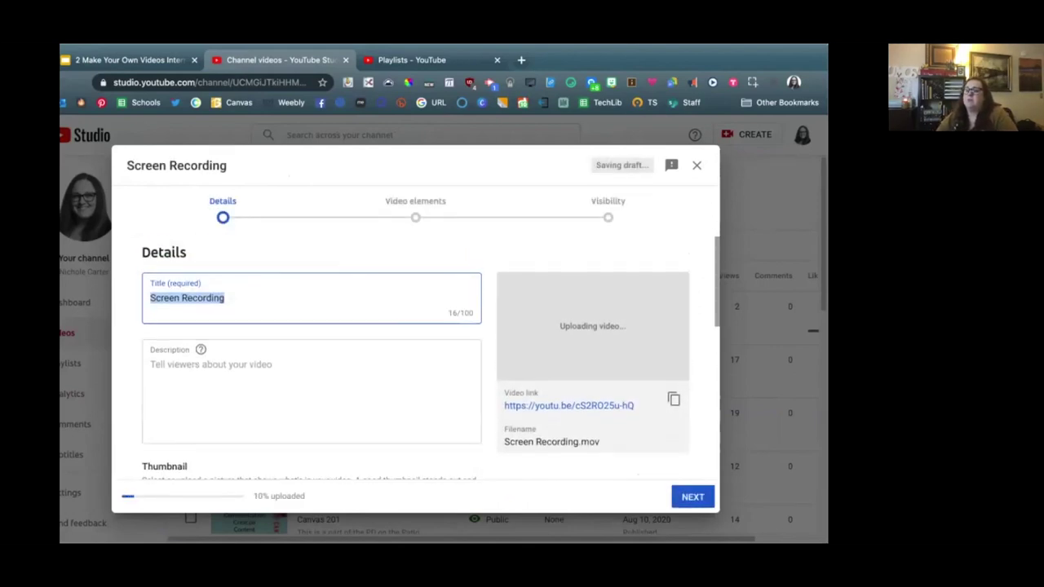
pyautogui.scroll(-1, 430, 356)
pyautogui.scroll(-1, 430, 356)
pyautogui.scroll(-1, 431, 356)
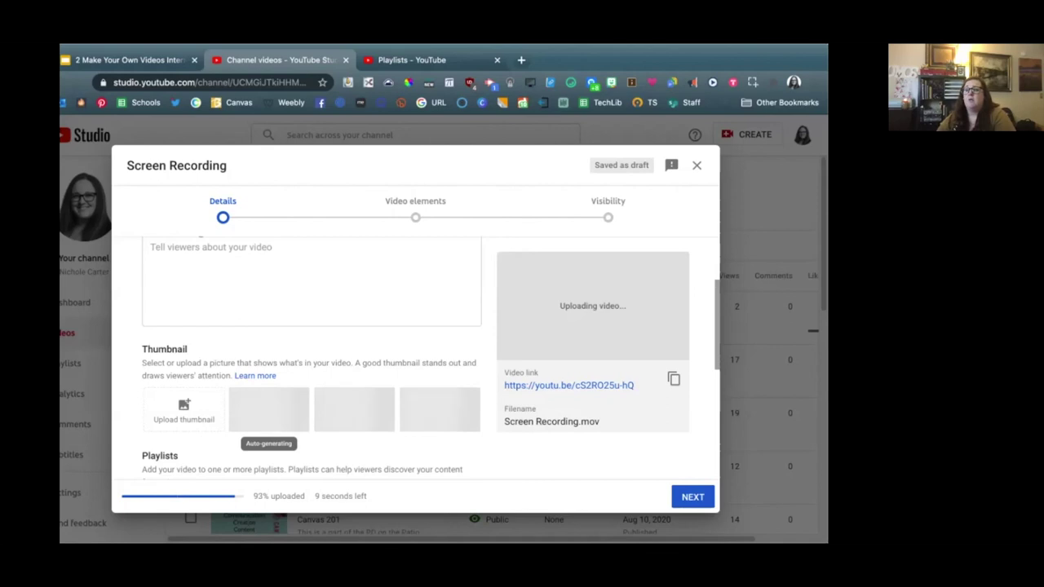
# - Set the Zoom tips Desktop screenshot as the video's custom thumbnail
pyautogui.click(183, 408)
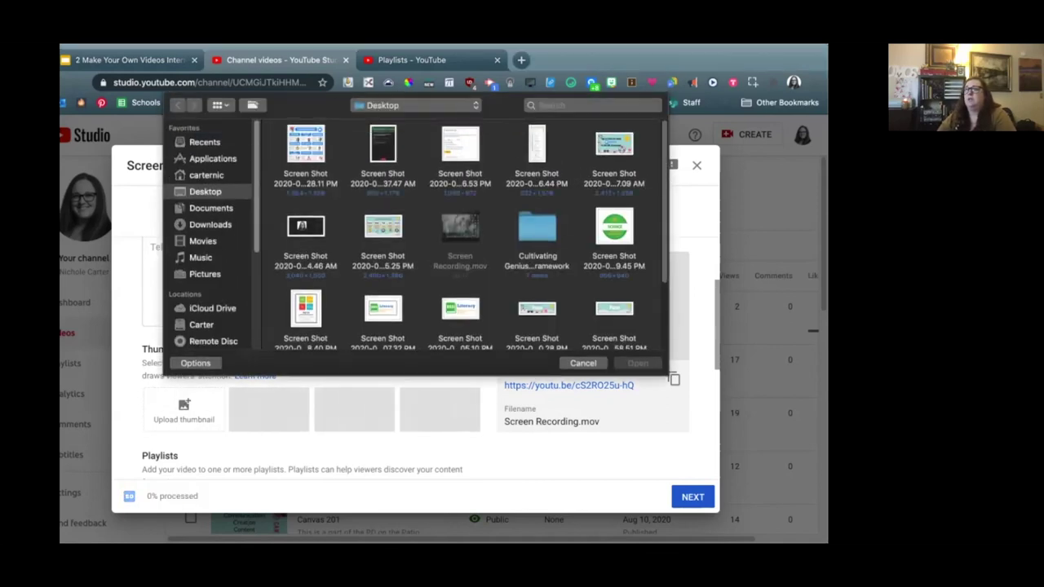
pyautogui.click(305, 150)
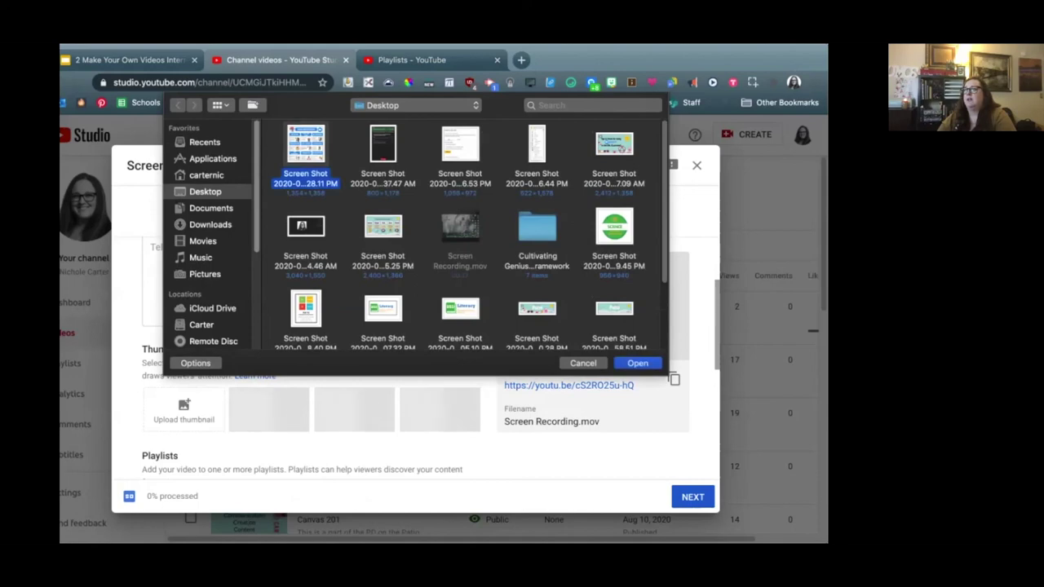
pyautogui.doubleClick(614, 147)
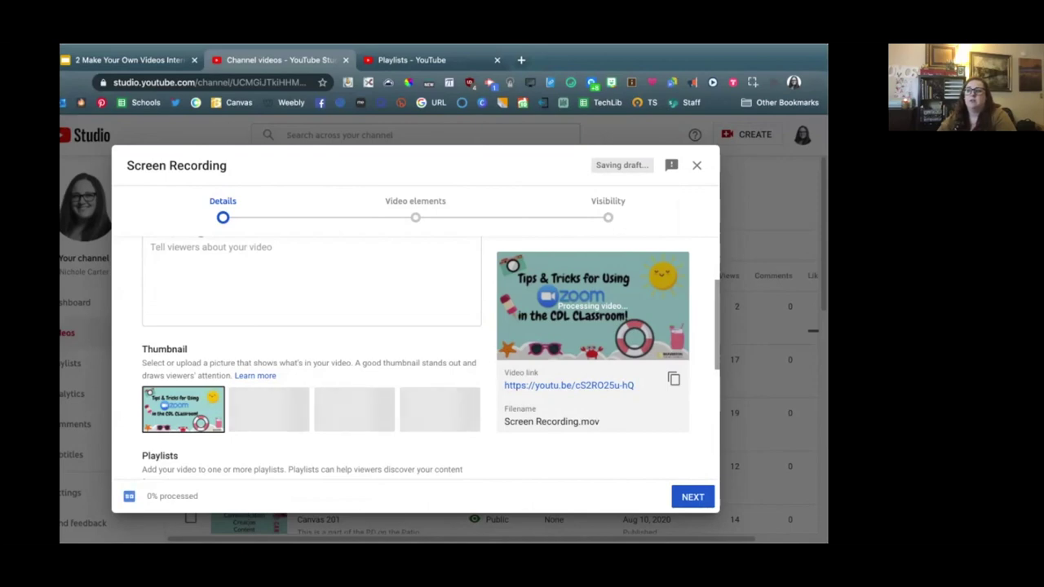
pyautogui.scroll(1, 311, 358)
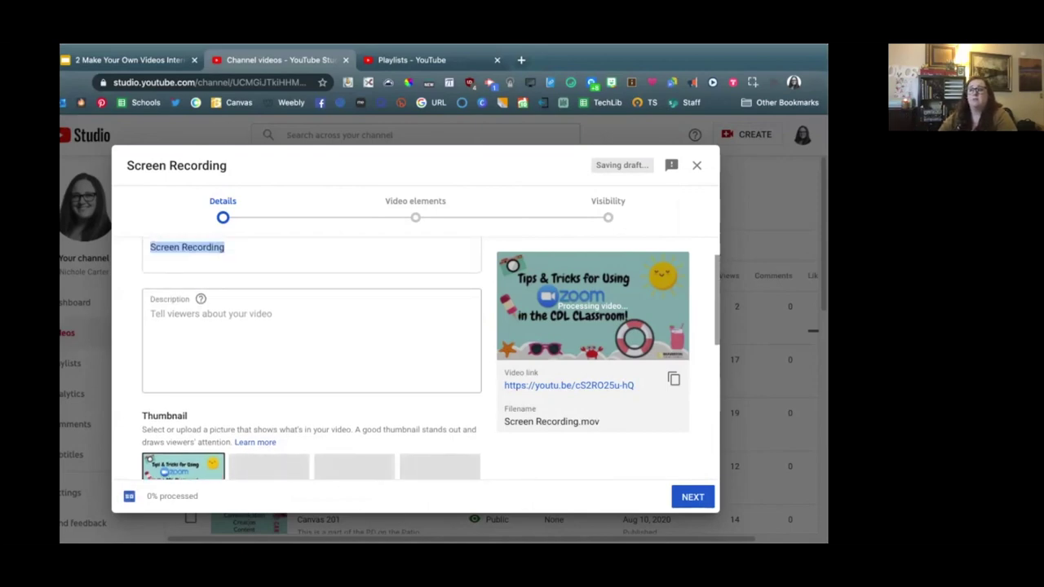
pyautogui.scroll(-3, 312, 359)
# - Add the video to the PD on the Patio playlist and mark it not made for kids
pyautogui.click(229, 334)
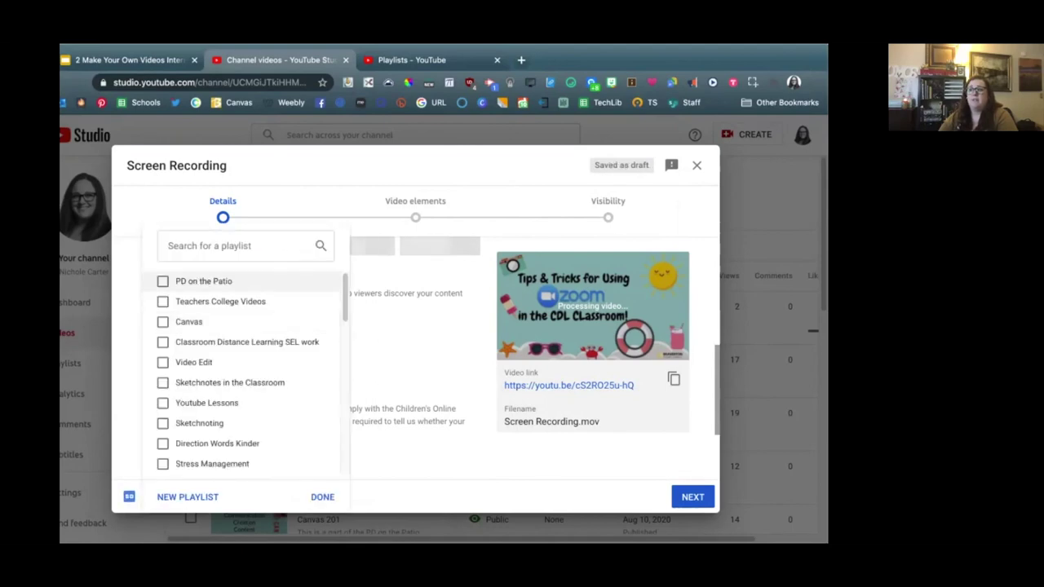
pyautogui.click(162, 280)
pyautogui.click(322, 497)
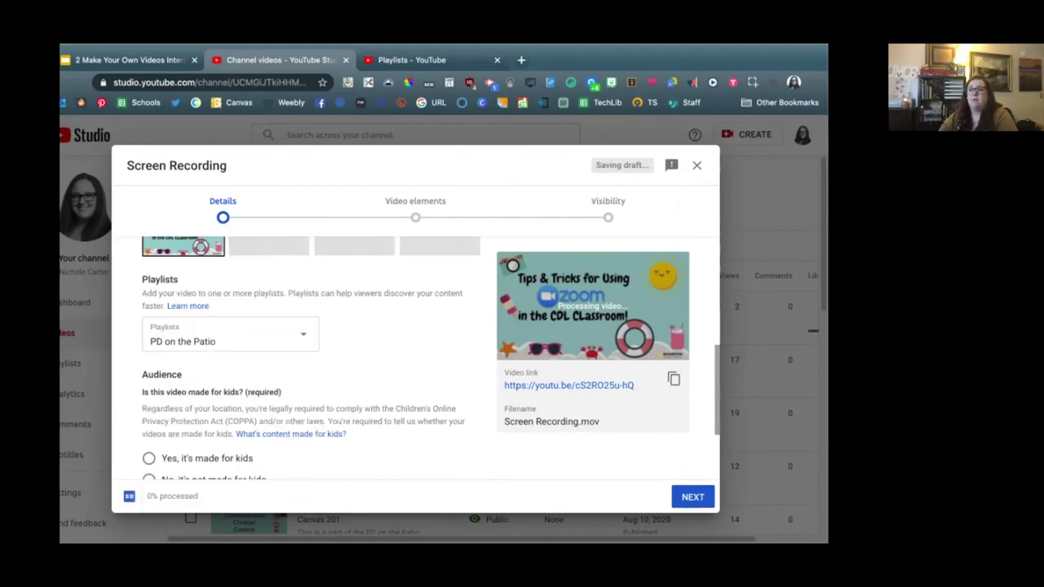
pyautogui.scroll(-2, 415, 359)
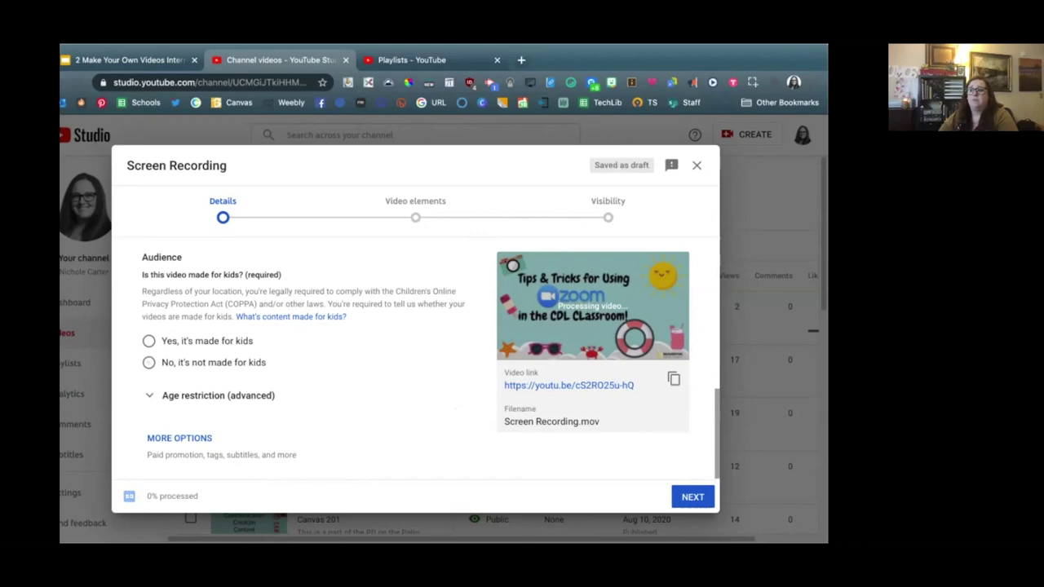
pyautogui.click(148, 362)
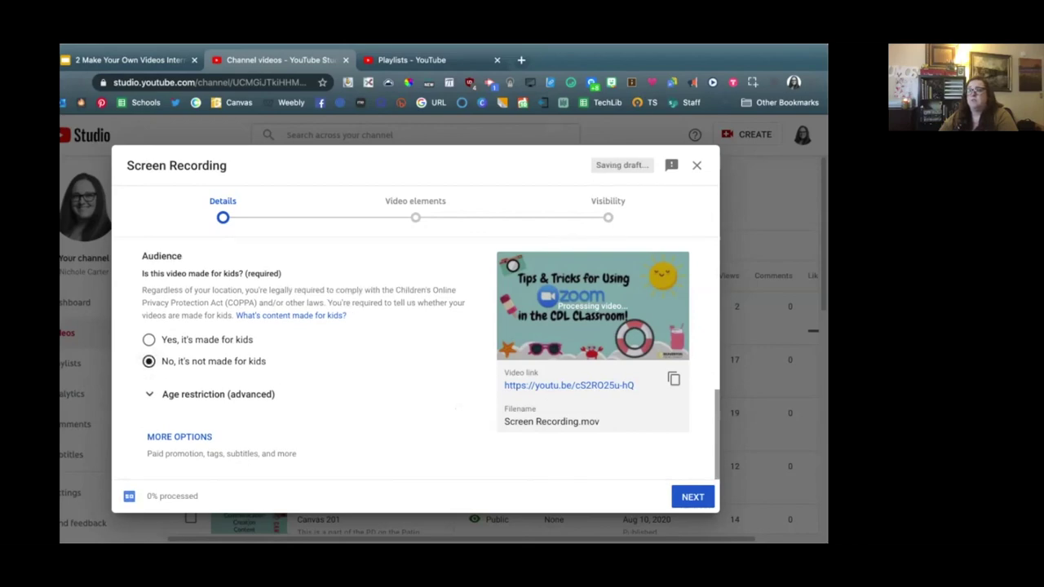
pyautogui.click(692, 496)
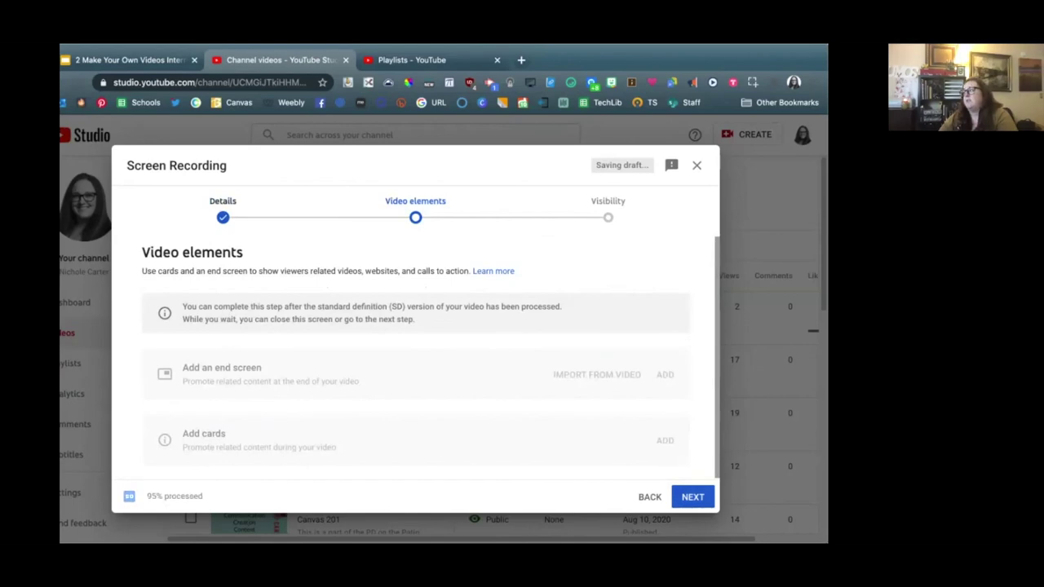
# - Move to the Visibility step, set the video to Public, and copy its link
pyautogui.click(692, 496)
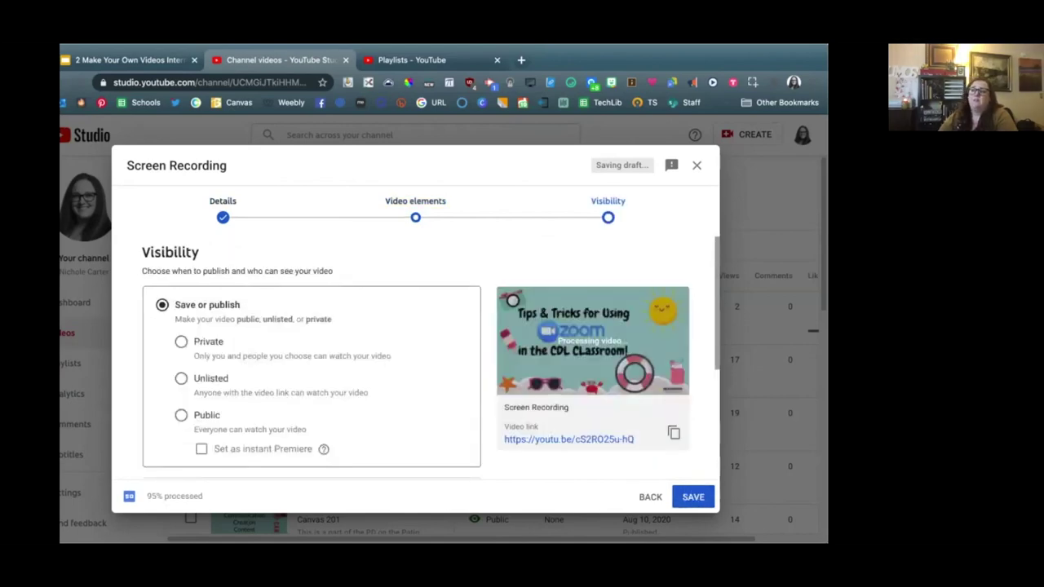
pyautogui.click(181, 415)
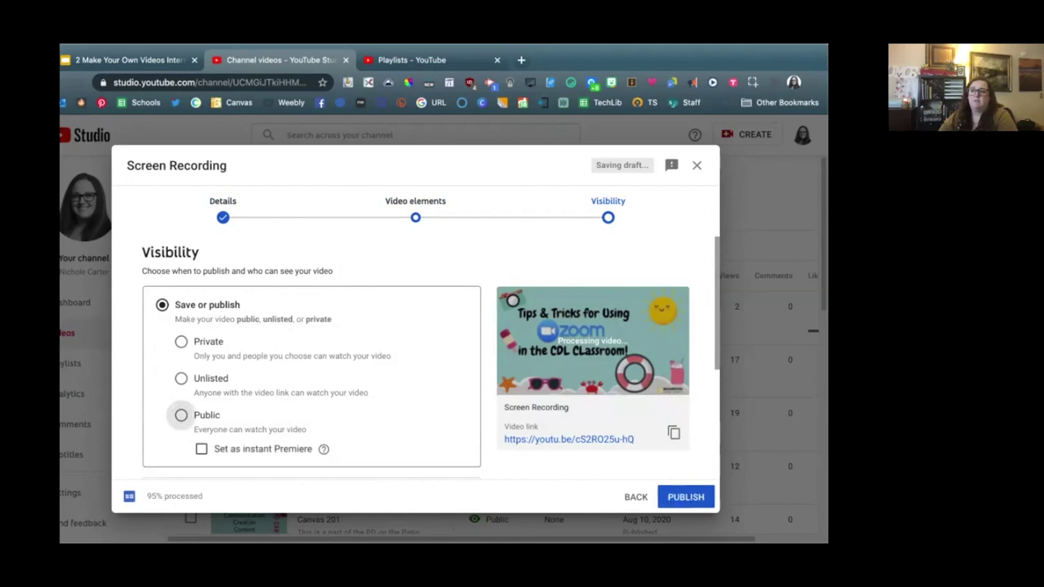
pyautogui.scroll(-1, 309, 350)
pyautogui.scroll(-2, 309, 351)
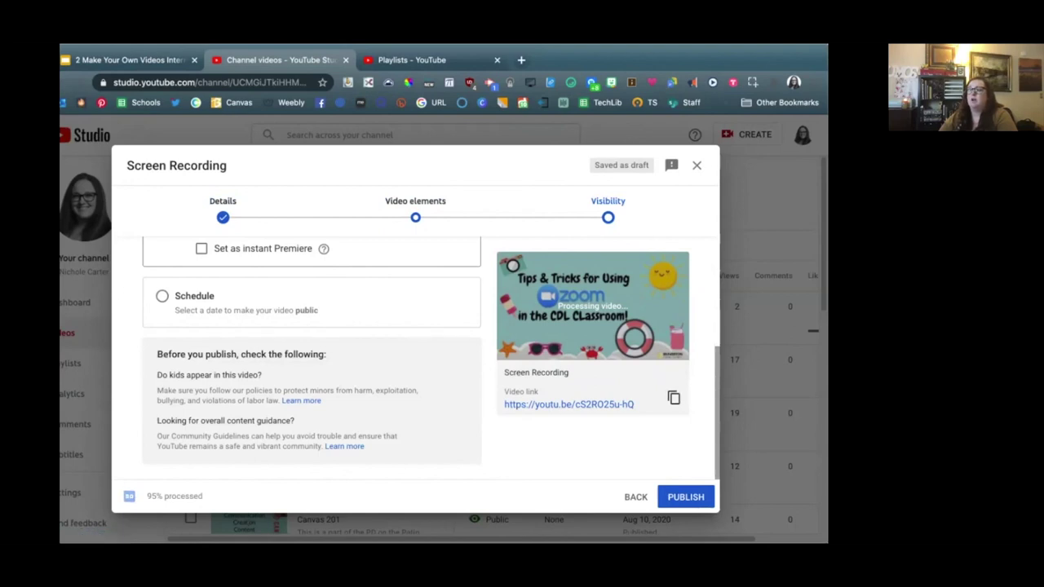
pyautogui.click(674, 398)
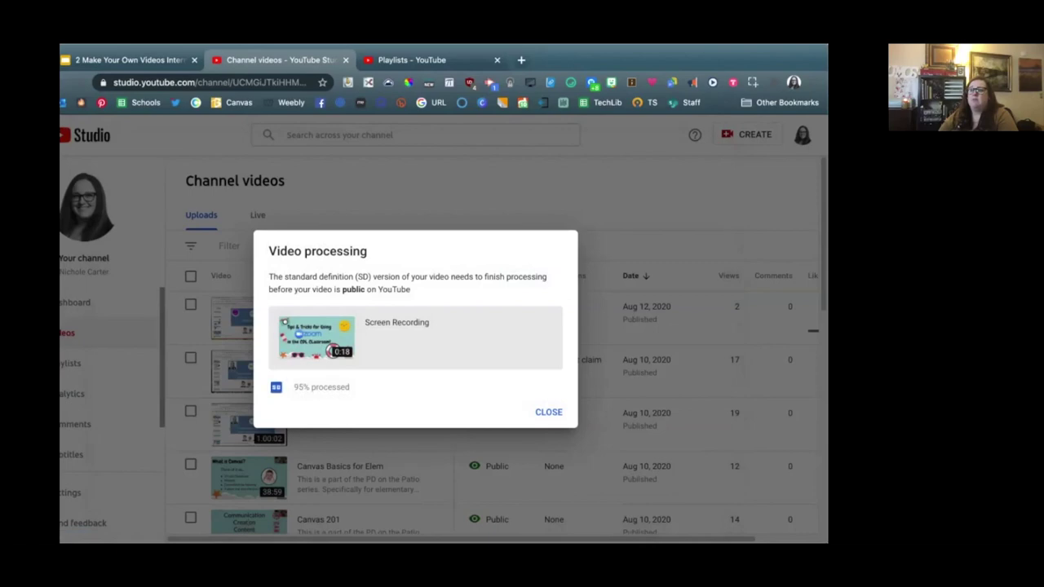
# - Dismiss the processing notice and save Screen Recording's visibility as Private, then tick its row
pyautogui.click(548, 412)
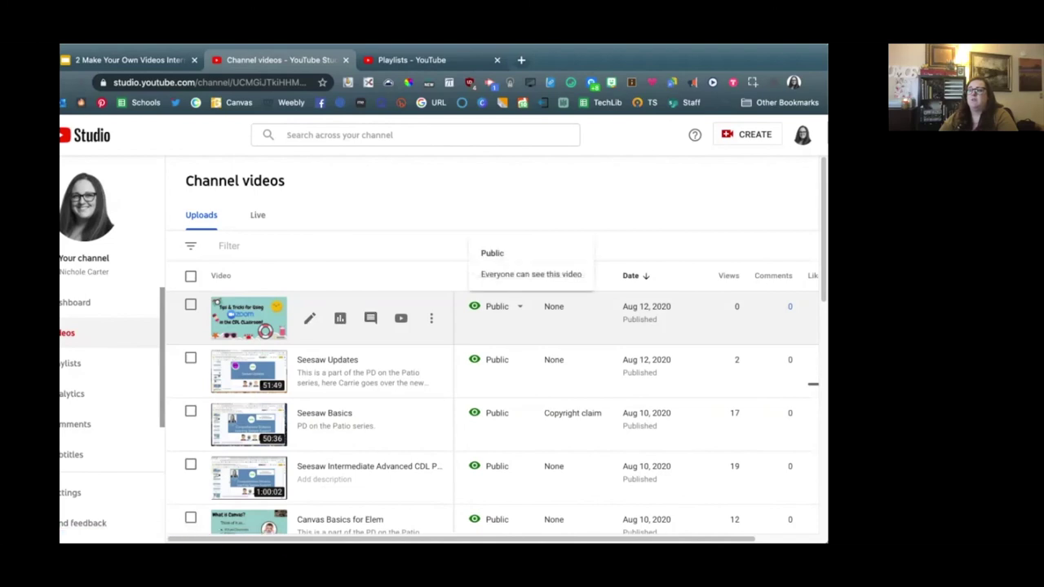
pyautogui.click(520, 306)
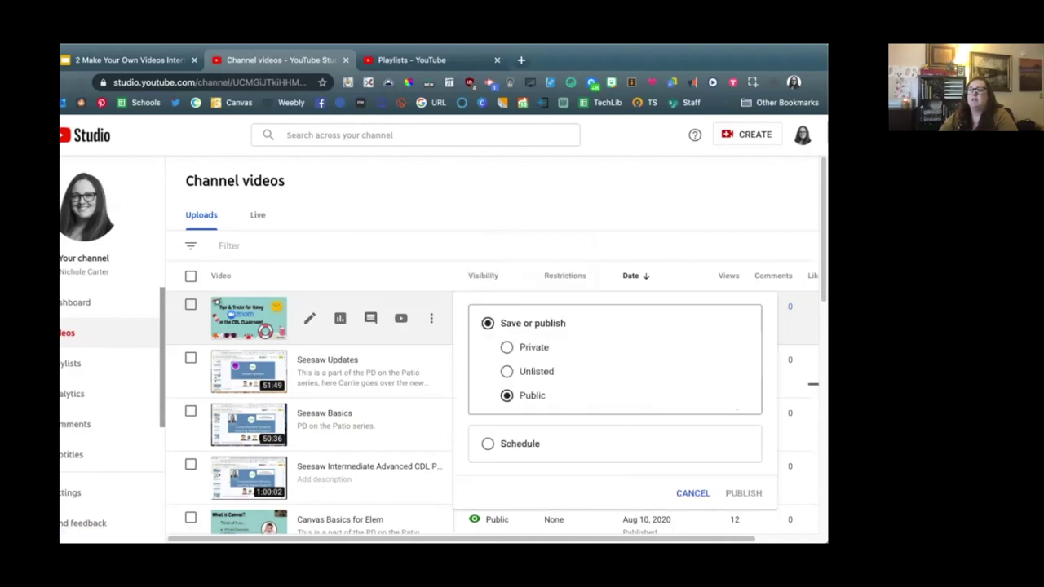
pyautogui.click(506, 348)
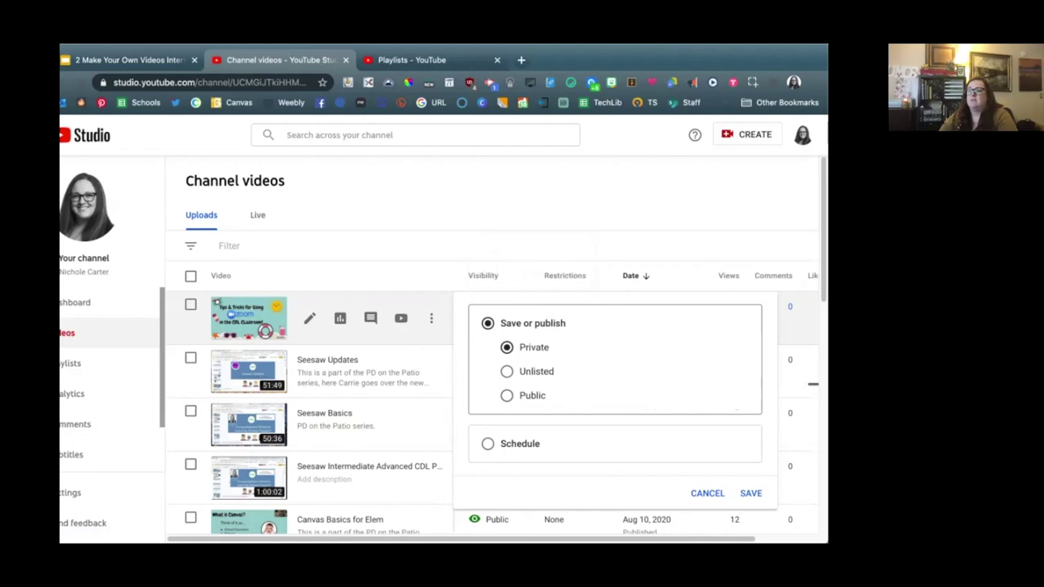
pyautogui.click(750, 493)
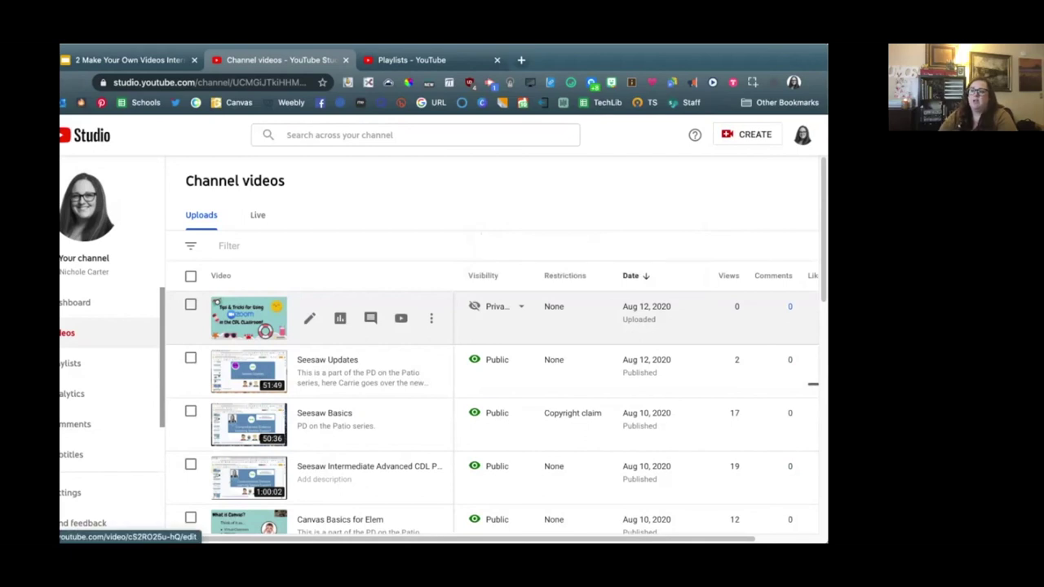
pyautogui.click(190, 304)
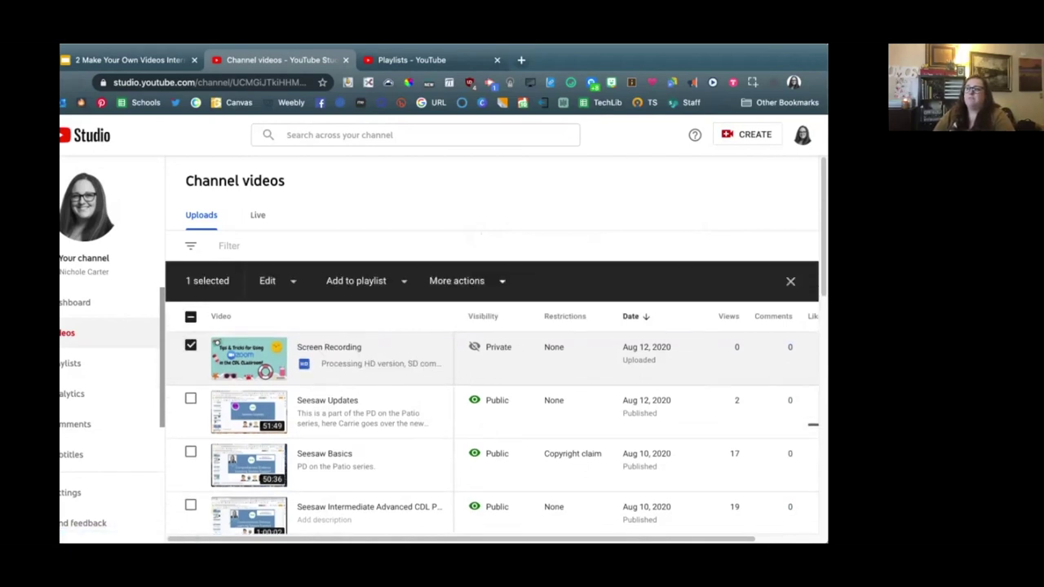
# - View Screen Recording's More actions list, close it, and go to the Audio library
pyautogui.click(457, 281)
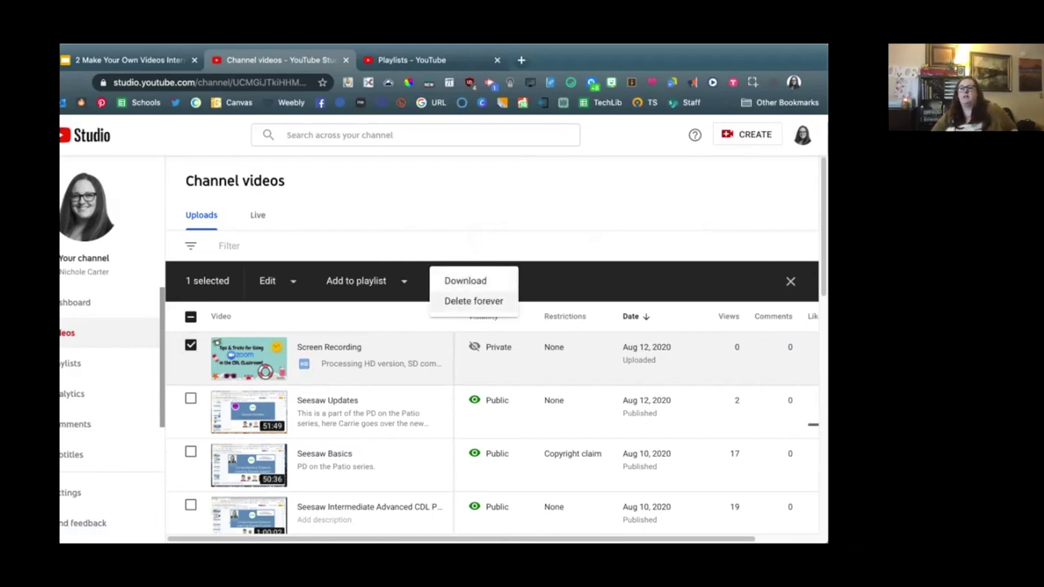
pyautogui.press('Escape')
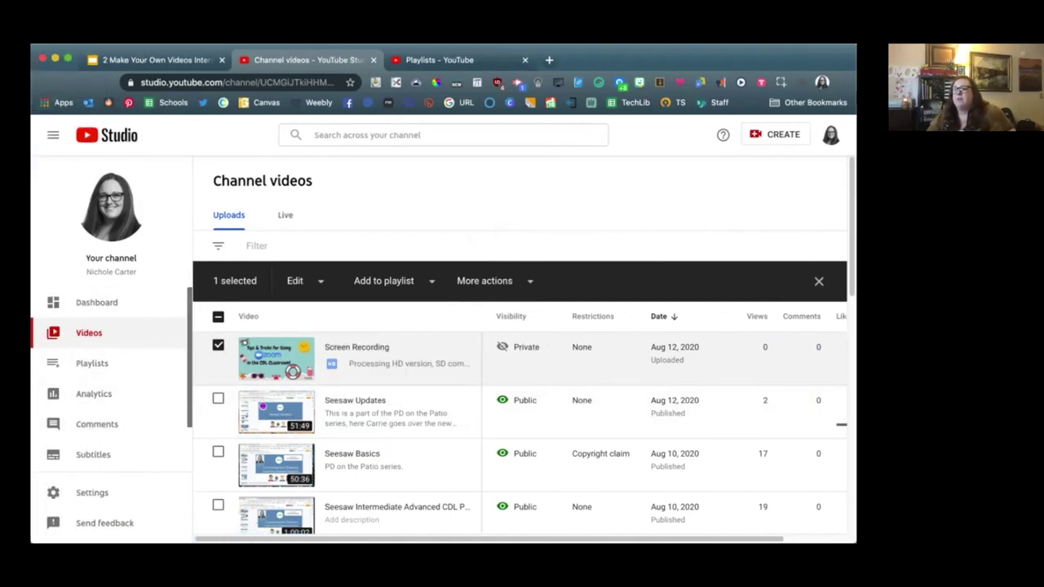
pyautogui.scroll(-2, 106, 424)
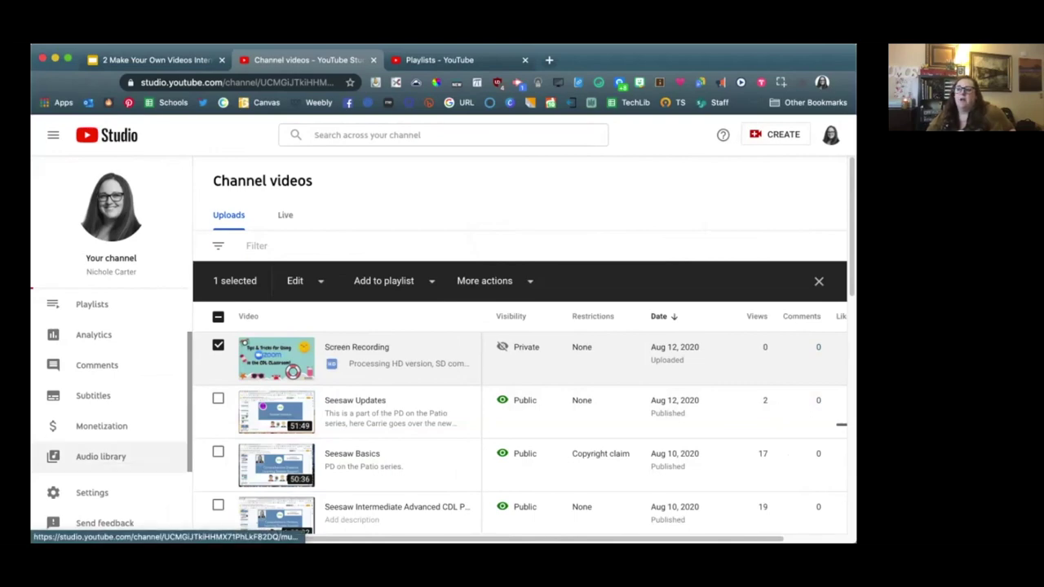
pyautogui.click(101, 455)
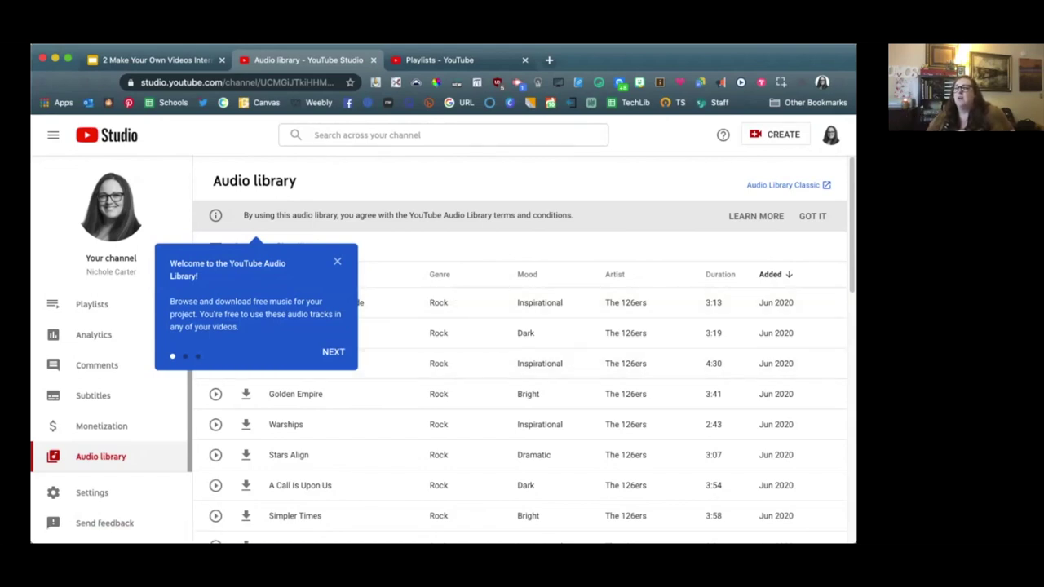
# - Dismiss the Audio library welcome tip and scroll through the free track list
pyautogui.click(337, 261)
pyautogui.scroll(-3, 366, 326)
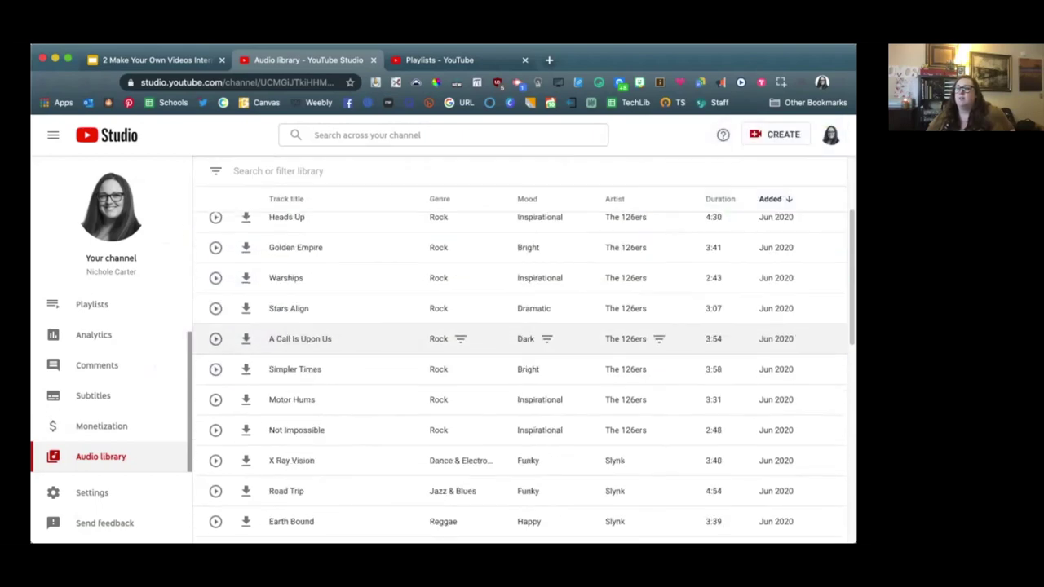
pyautogui.scroll(-3, 489, 326)
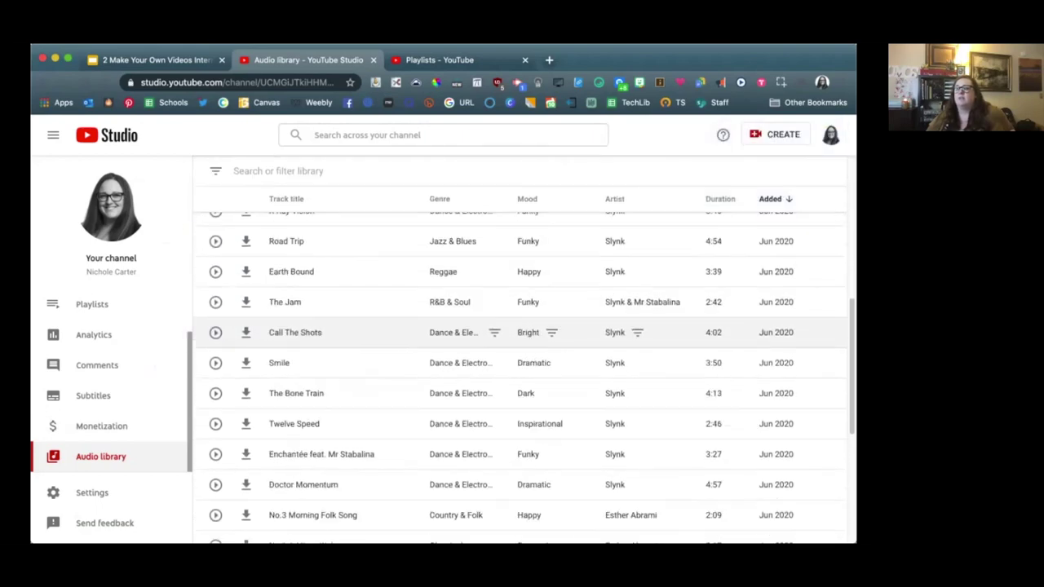
pyautogui.scroll(-2, 522, 334)
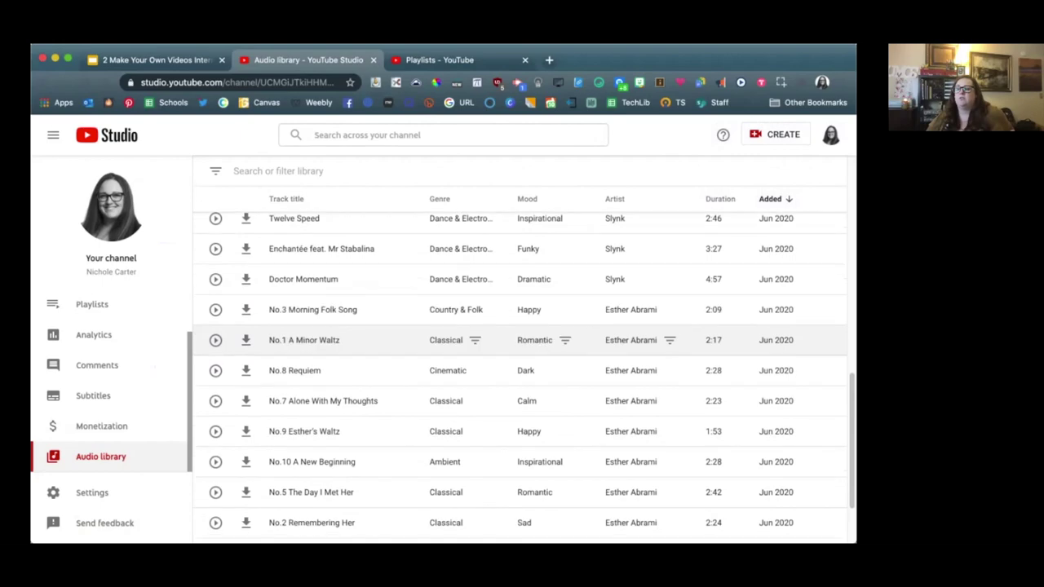
pyautogui.scroll(-2, 522, 340)
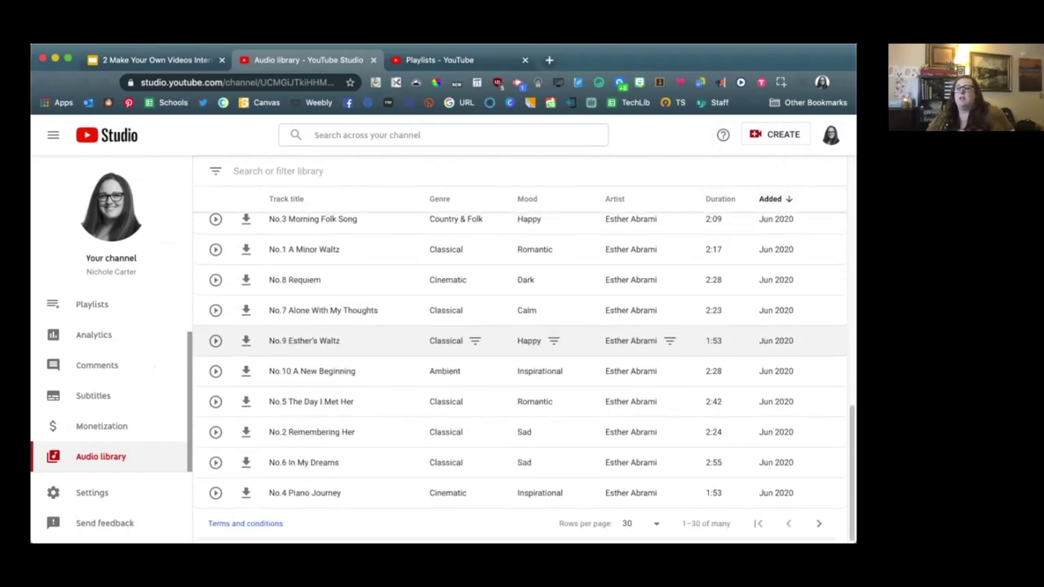
pyautogui.scroll(10, 522, 338)
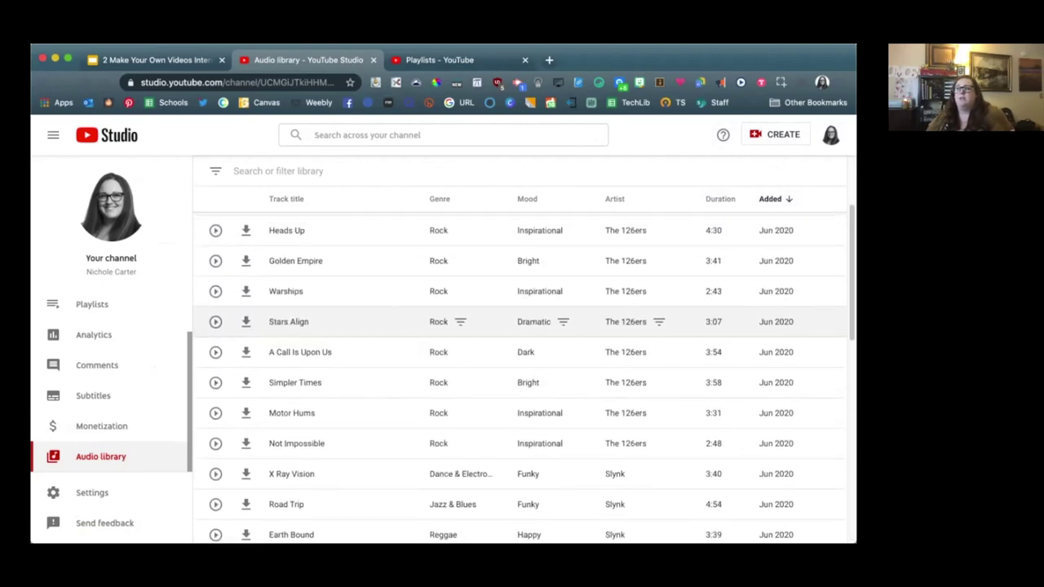
pyautogui.scroll(1, 522, 334)
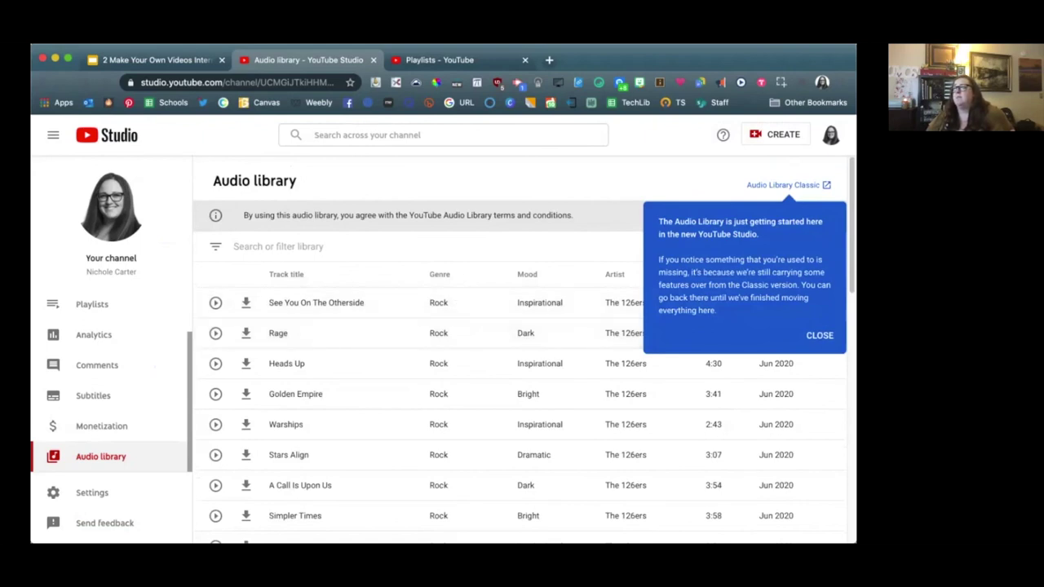
# - Close the Audio Library Classic notice and browse the page's 30 tracks
pyautogui.click(819, 335)
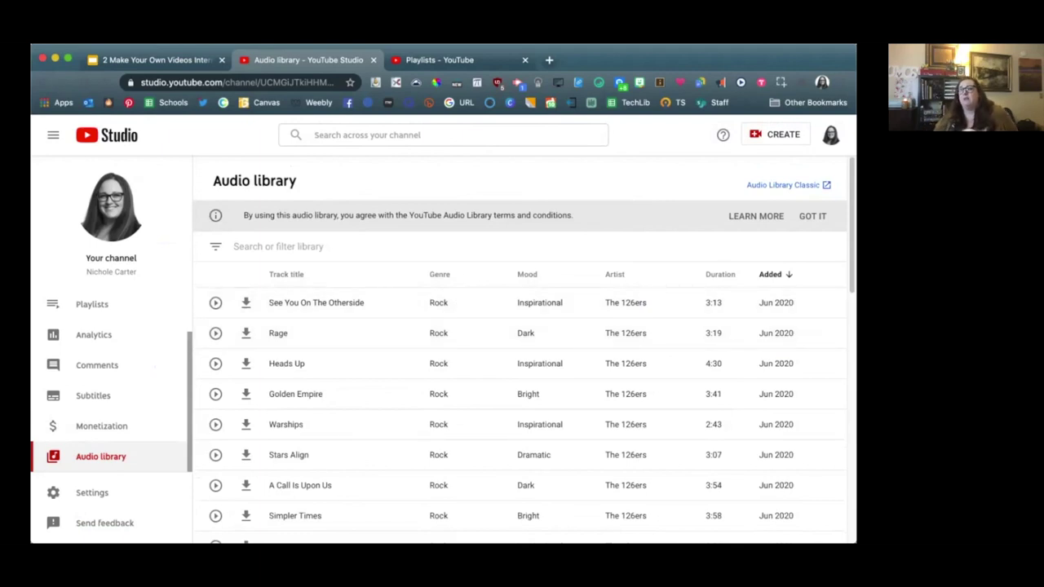
pyautogui.scroll(-10, 522, 427)
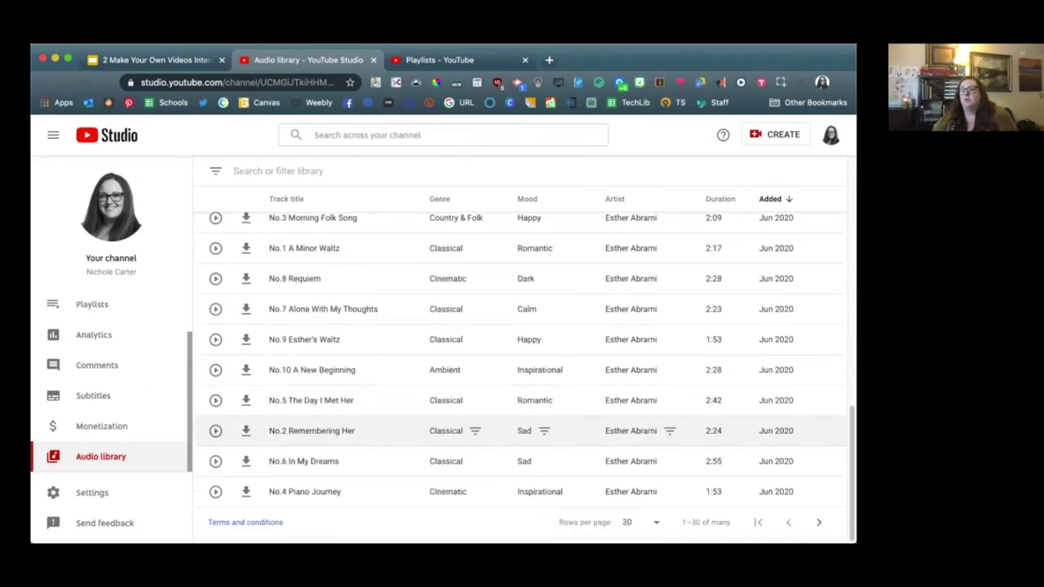
pyautogui.scroll(10, 522, 367)
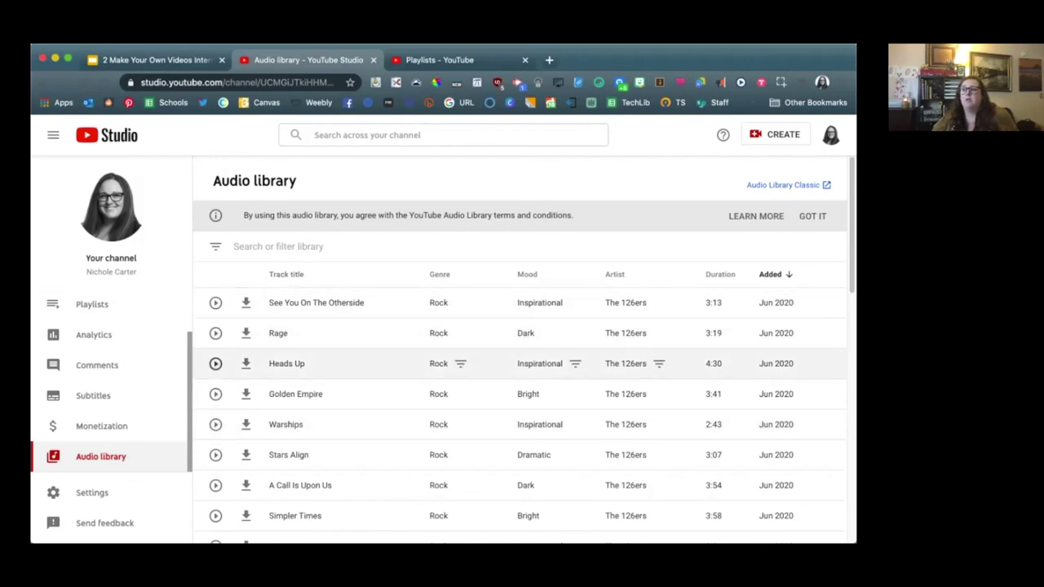
pyautogui.scroll(2, 111, 383)
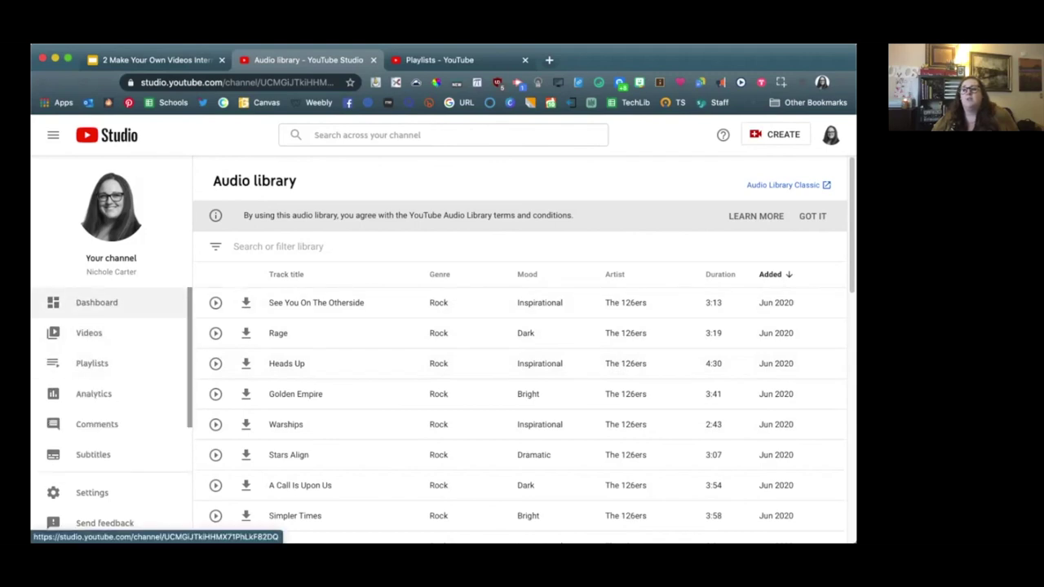
# - Go through Dashboard to the channel's Videos list, then switch to the Youtube Slides presentation
pyautogui.click(96, 303)
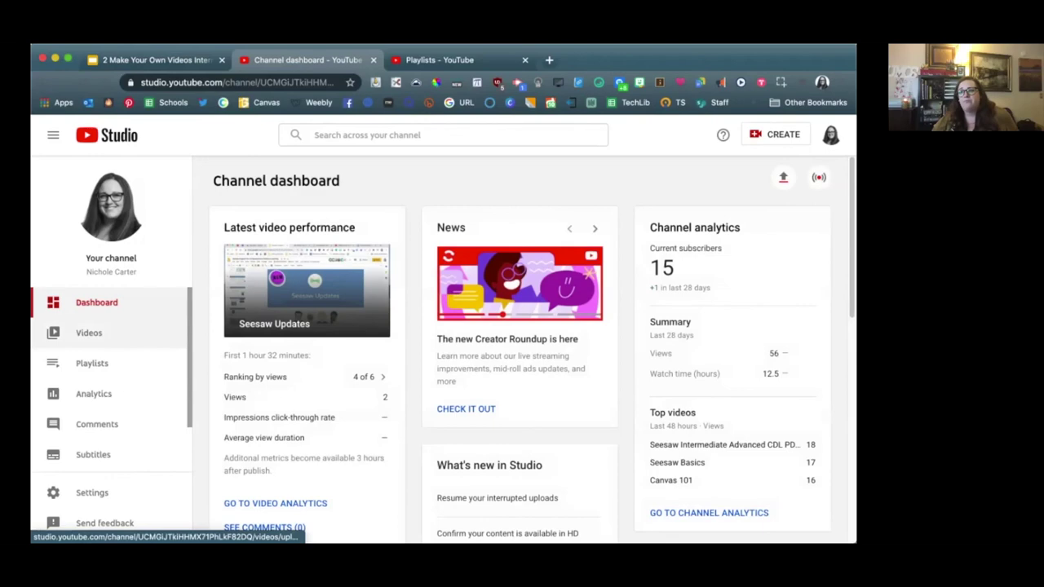
pyautogui.click(89, 333)
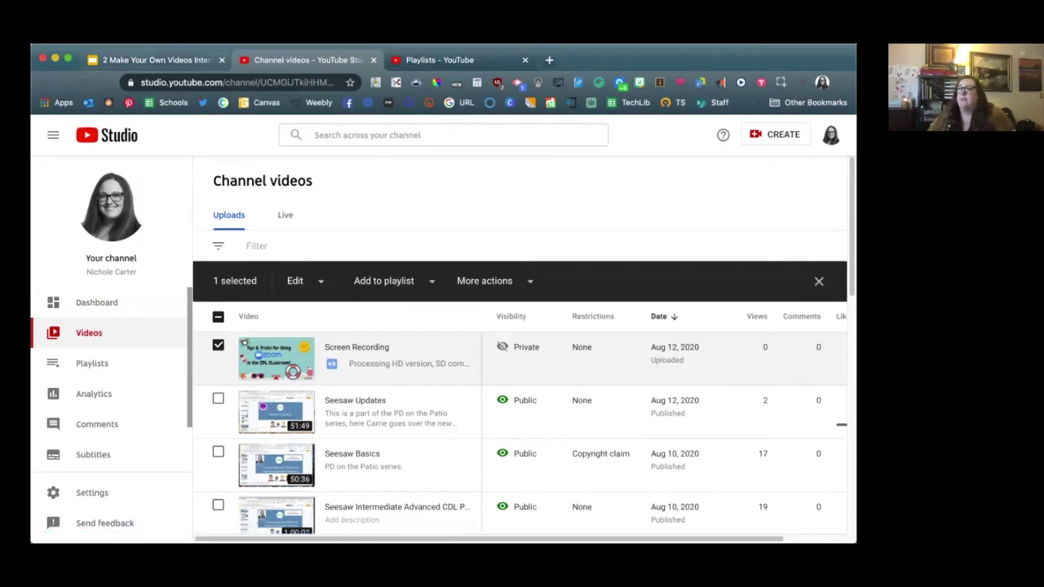
pyautogui.hotkey('ctrl', '1')
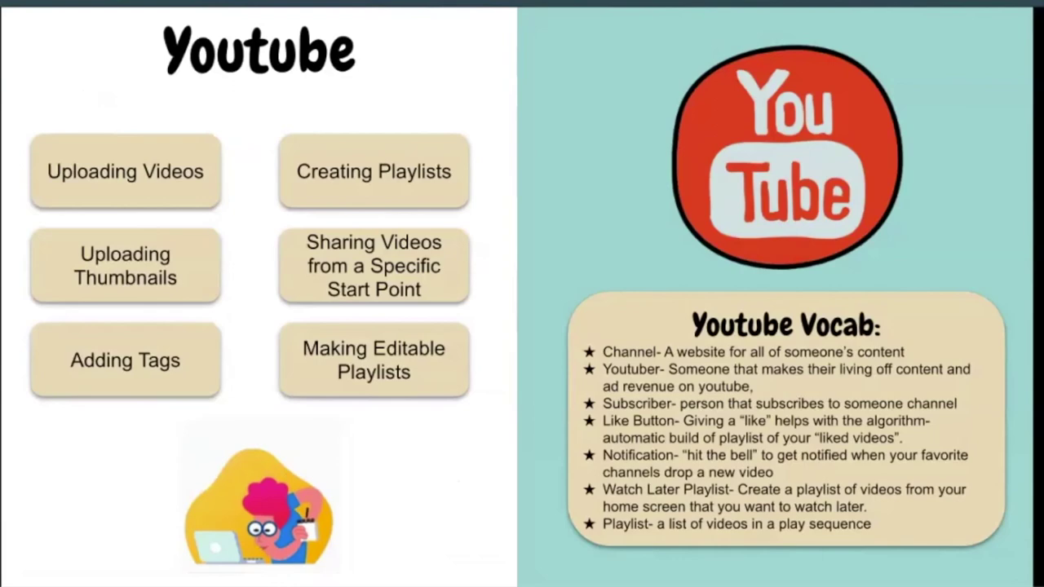